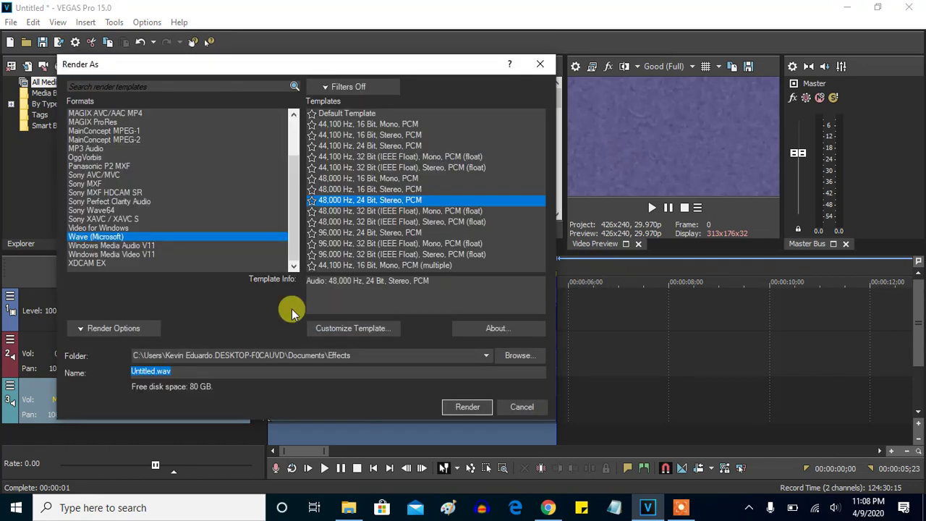
Render the Klasky Csupo audio as a WAV file named VoKlaskyCsupo in the Documents Effects folder
left_click(484, 354)
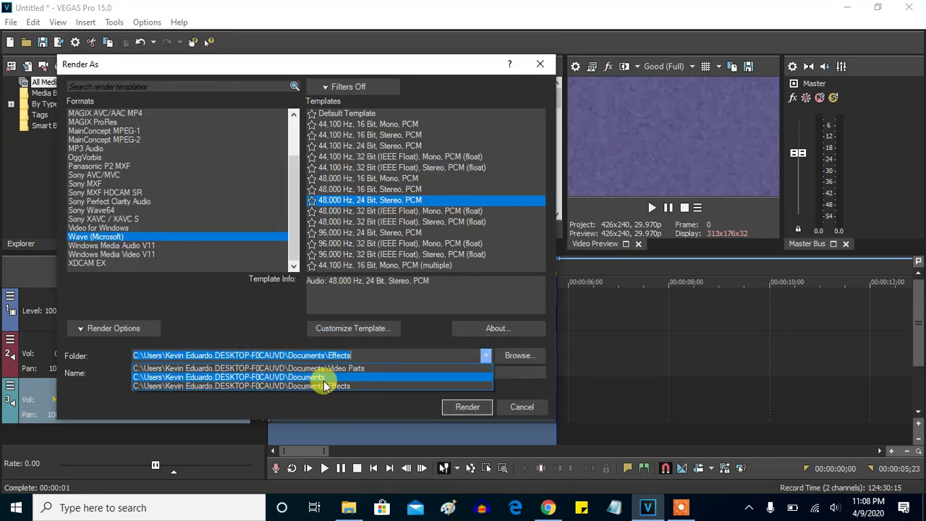
left_click(322, 387)
key("Tab")
type("Vo")
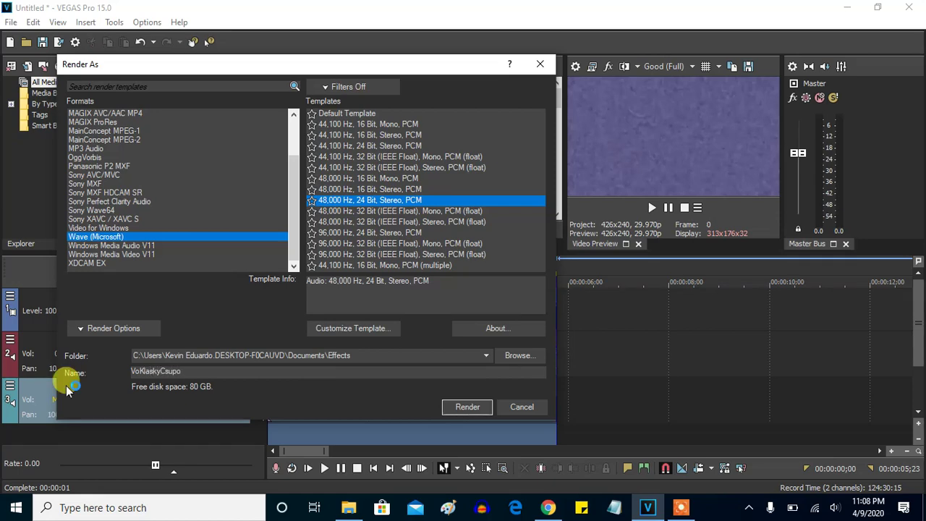
type("KlaskyCsupo")
key("Return")
Open the folder containing the rendered file, then clear the file windows to return to the project
left_click(477, 202)
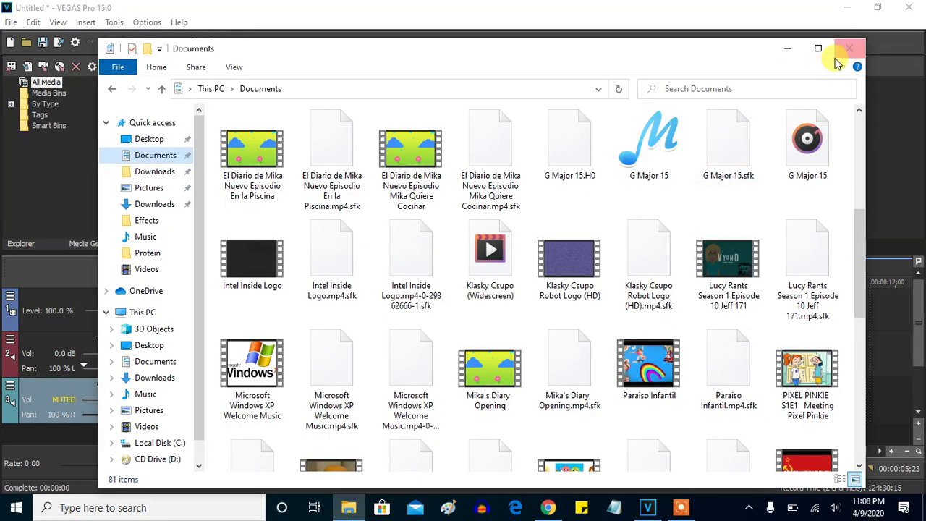
left_click(841, 48)
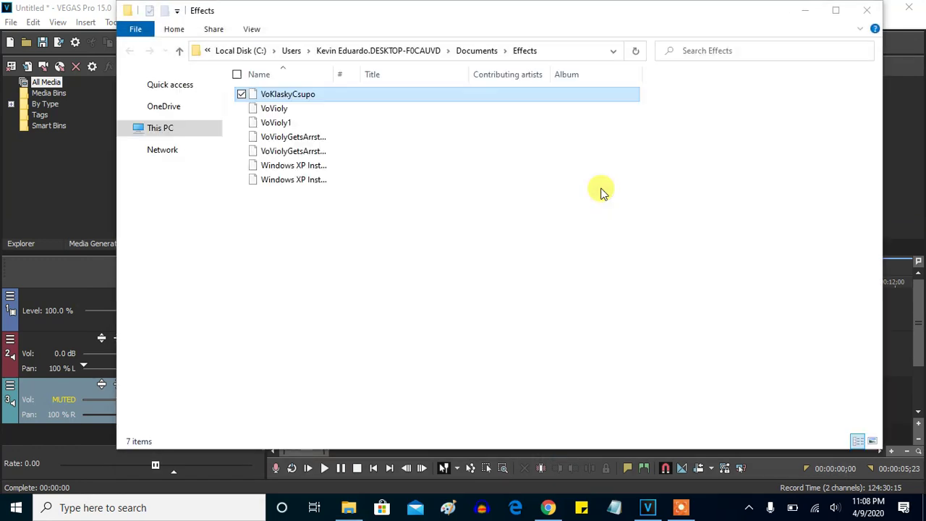
left_click(802, 15)
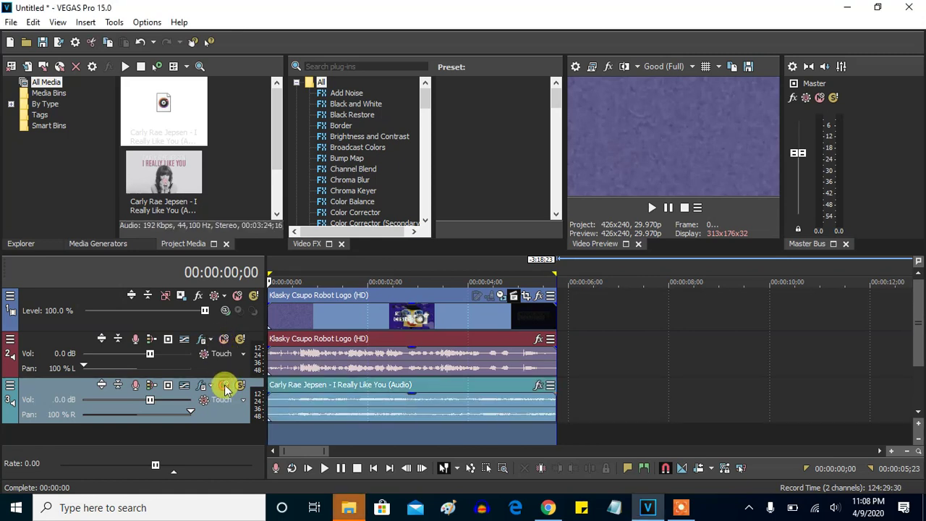
Mute the Klasky Csupo audio track and leave the Carly Rae Jepsen music track unmuted
left_click(224, 340)
left_click(58, 41)
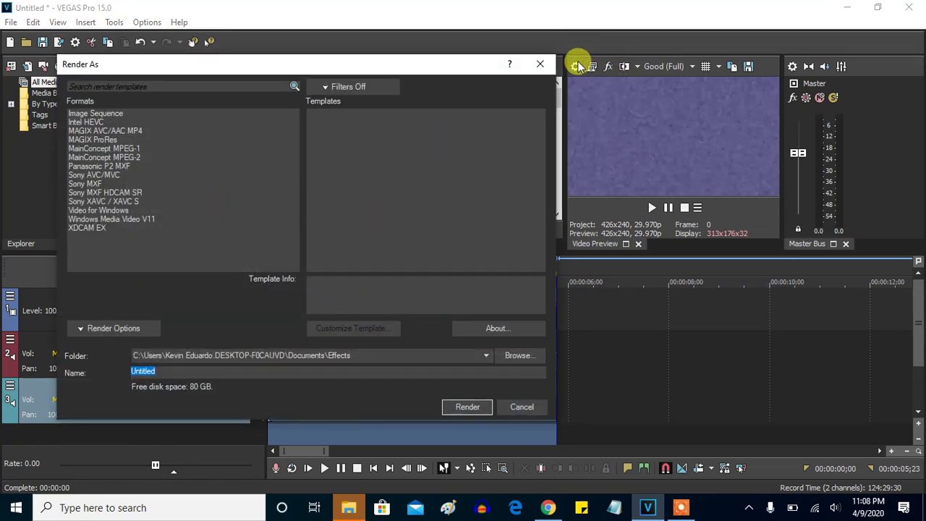
left_click(539, 64)
left_click(224, 384)
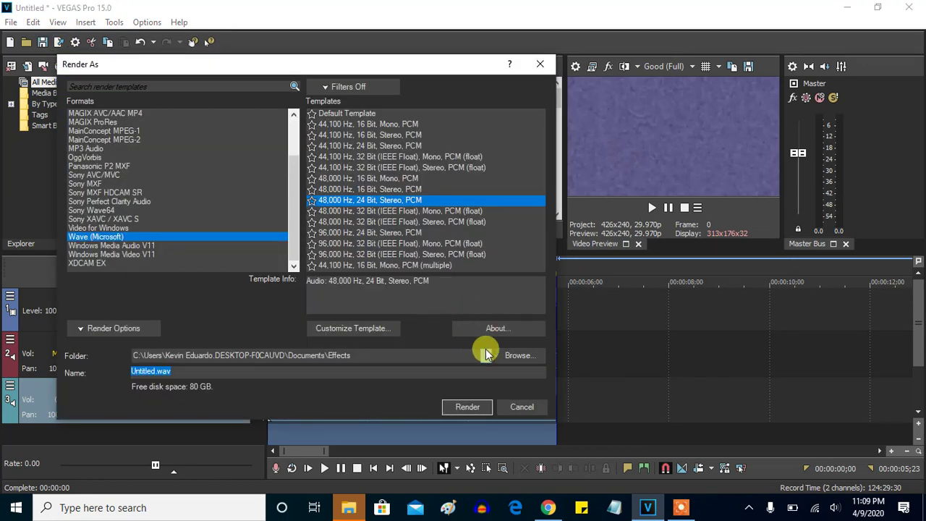
Render the music track as a WAV file named VoKlaskyCsupo2 in the Documents Effects folder and dismiss the render dialog
left_click(506, 355)
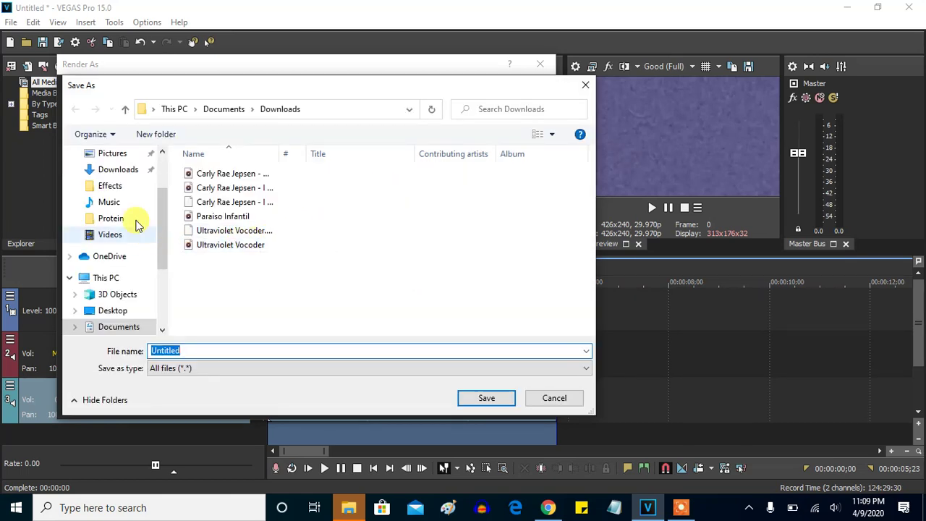
left_click(116, 322)
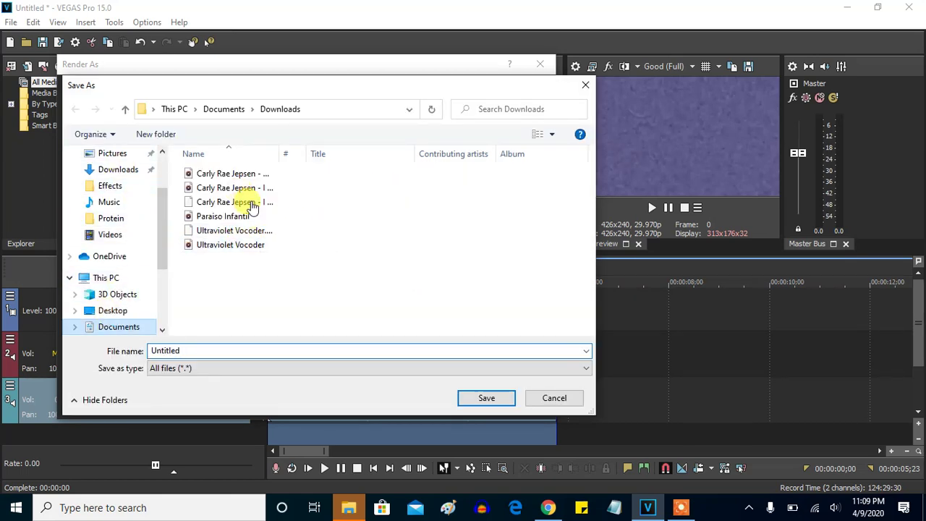
left_click(524, 207)
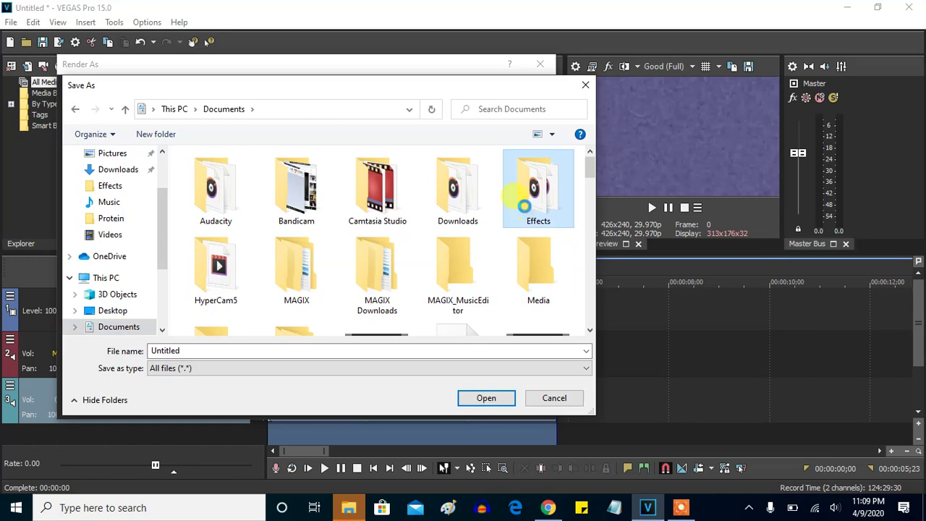
left_click(217, 259)
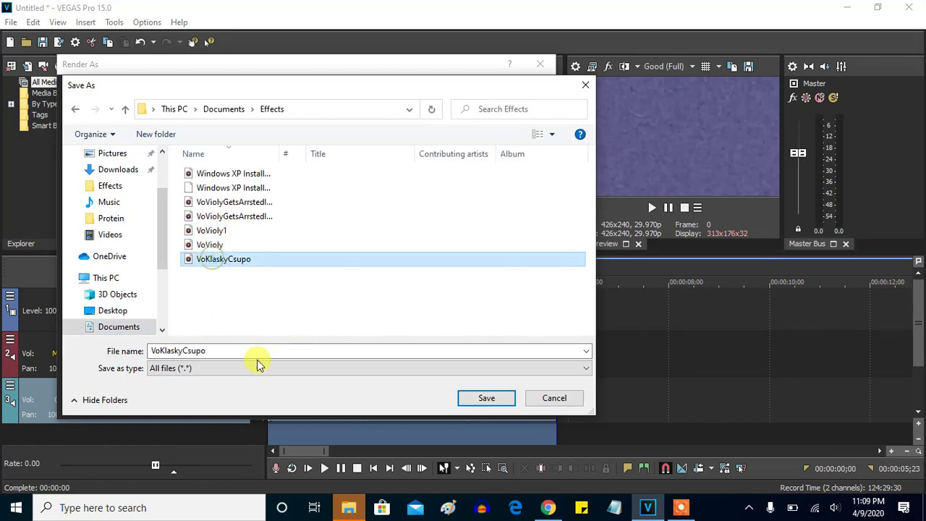
left_click(259, 351)
left_click(258, 351)
type("2")
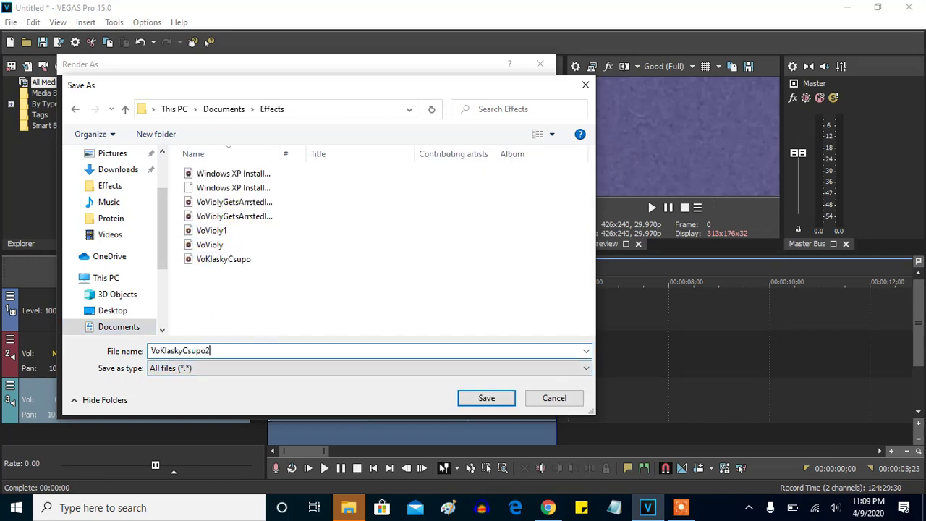
left_click(469, 401)
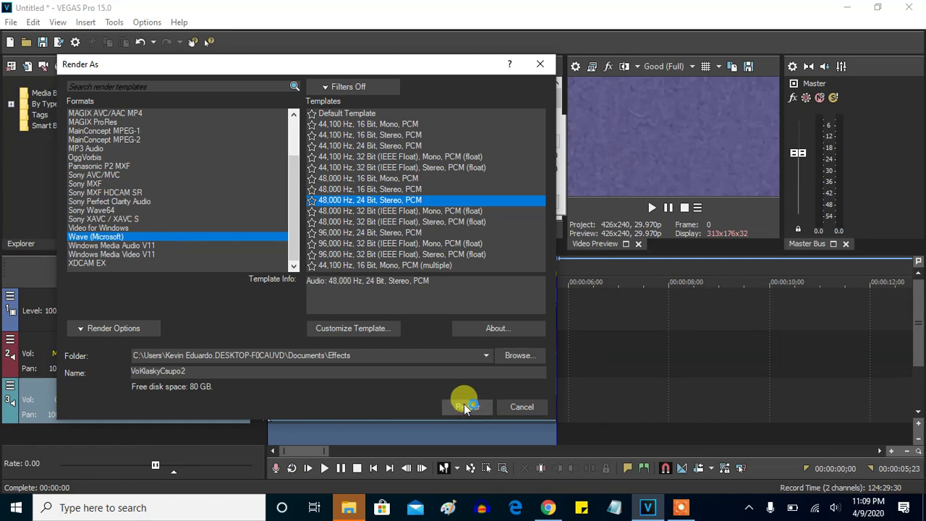
left_click(465, 408)
left_click(532, 202)
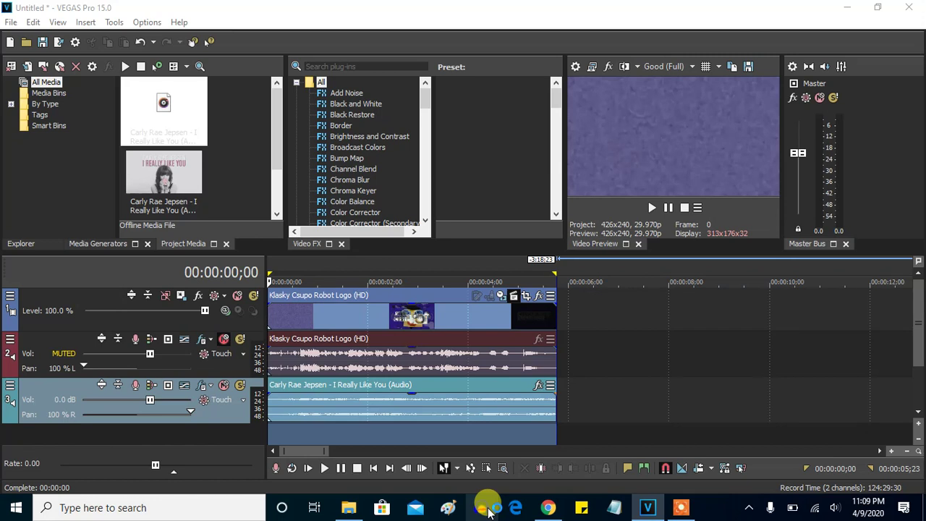
Switch to Audacity and dismiss its welcome dialog
left_click(489, 511)
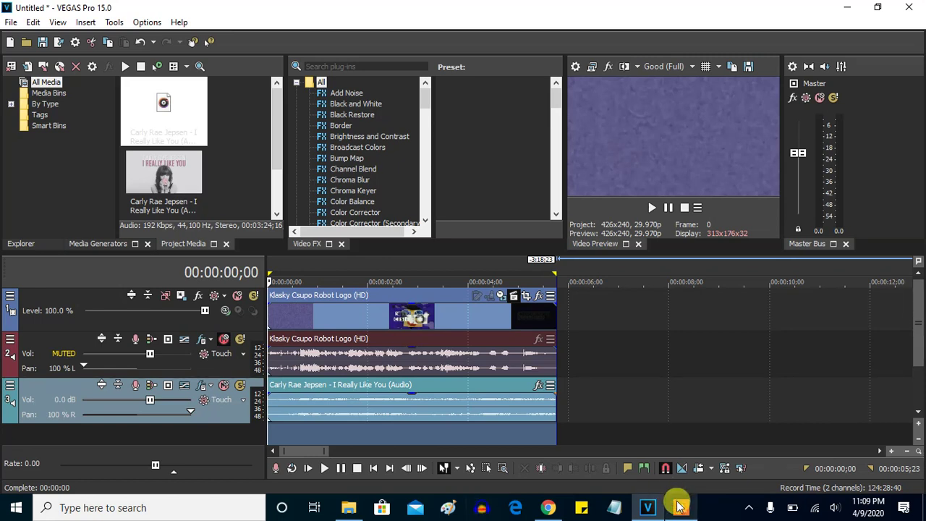
mouse_move(680, 507)
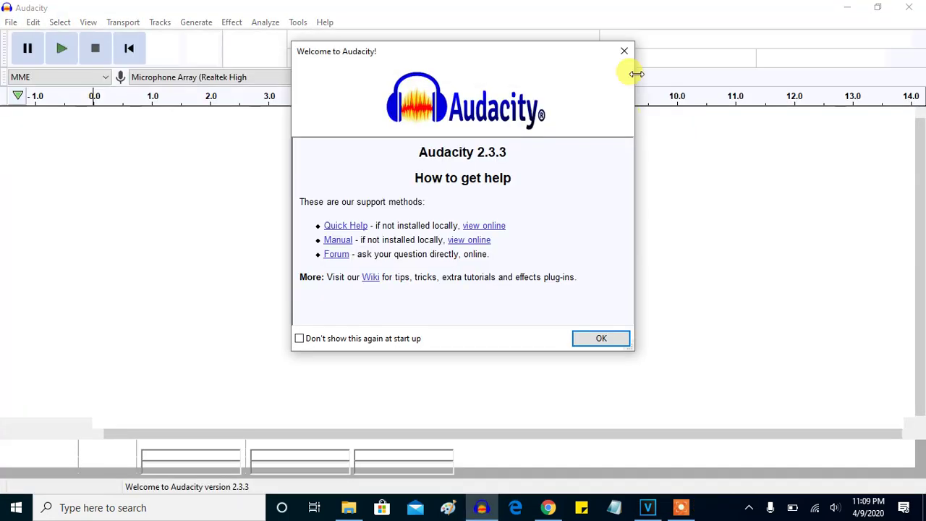
left_click(625, 52)
Import VoKlaskyCsupo and VoKlaskyCsupo2 from the Effects folder as separate tracks
left_click(349, 507)
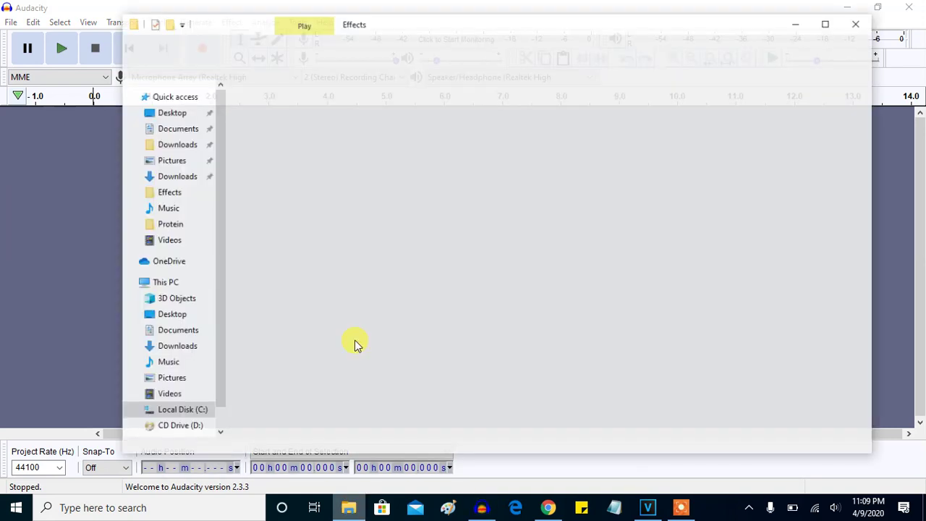
left_click_drag(304, 99, 39, 186)
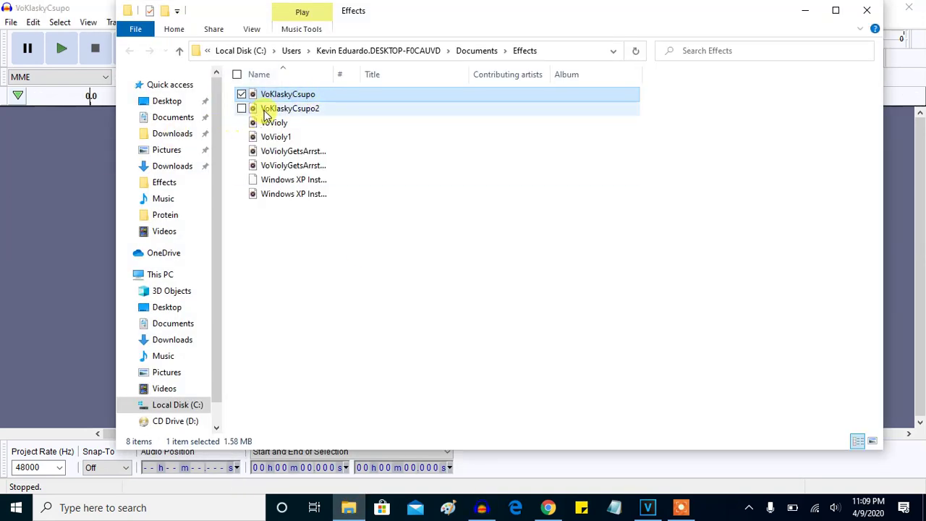
left_click(264, 110)
left_click_drag(264, 114, 95, 354)
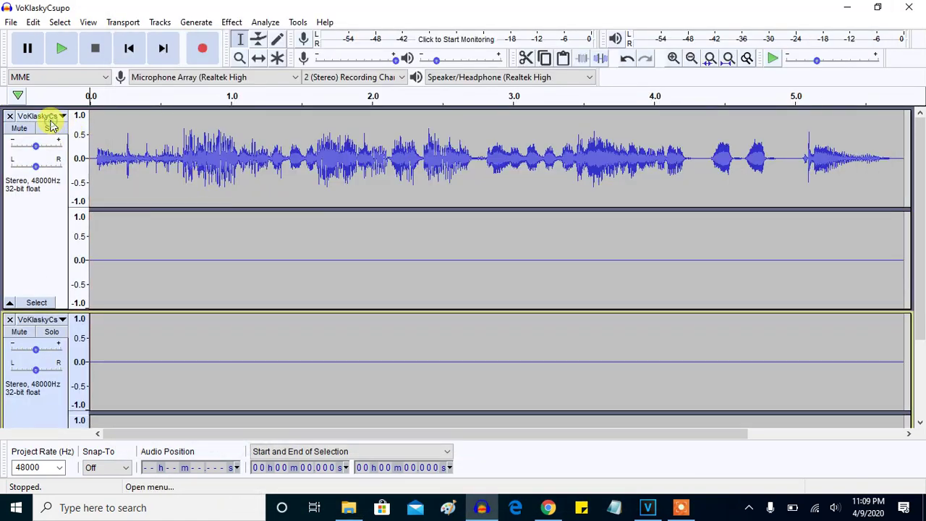
Split both imported stereo tracks into separate left and right tracks
left_click(50, 115)
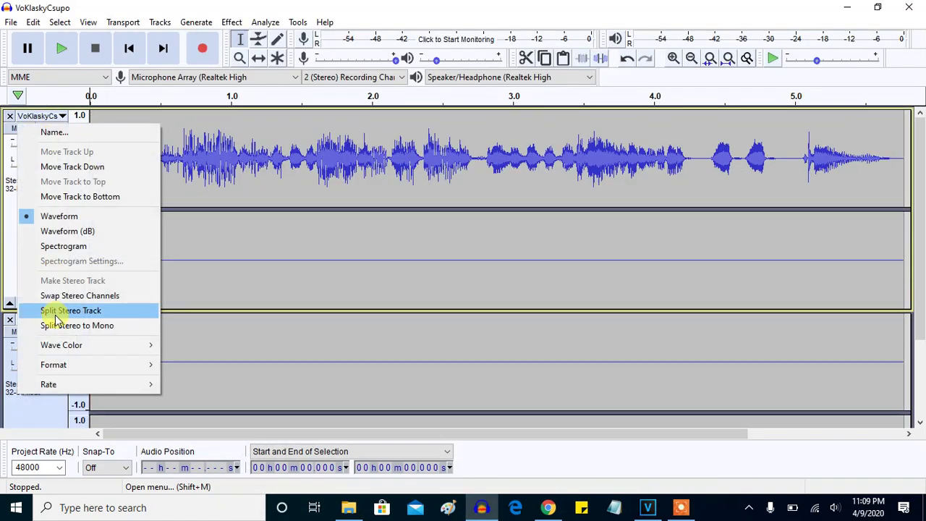
left_click(47, 310)
left_click(42, 321)
left_click(48, 259)
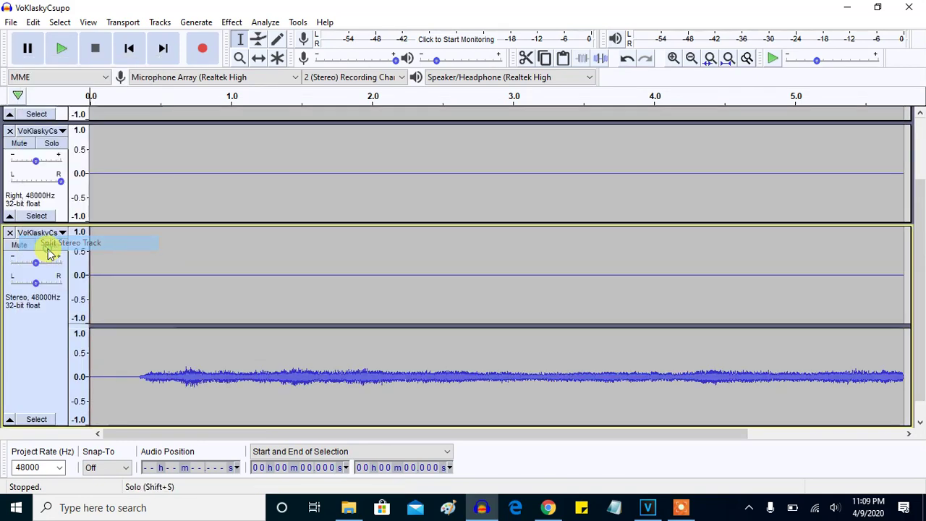
Delete the two silent channel tracks and combine the remaining voice and music tracks into one stereo track
left_click(10, 232)
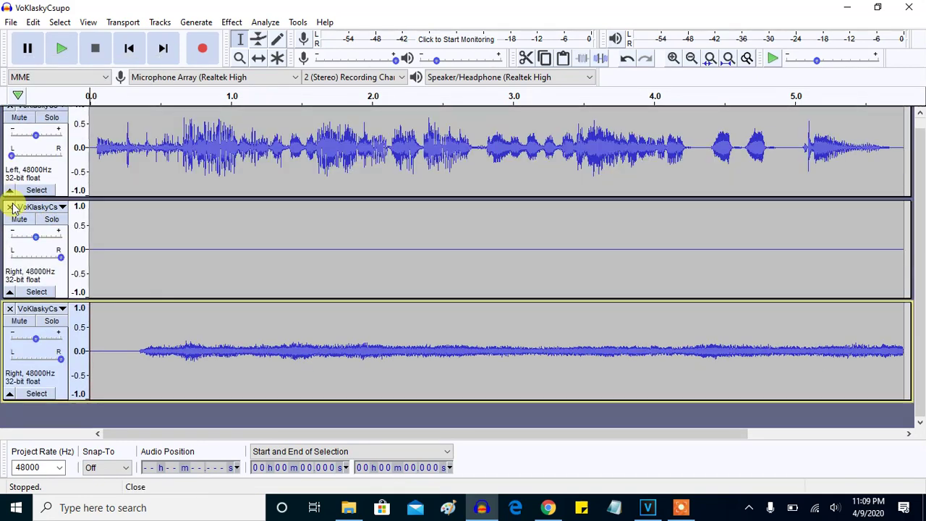
left_click(10, 208)
left_click(52, 119)
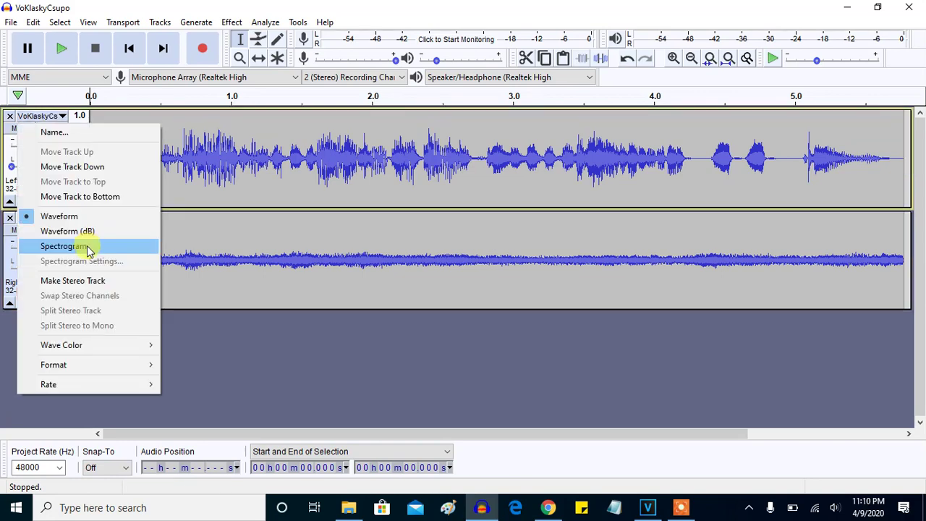
left_click(109, 278)
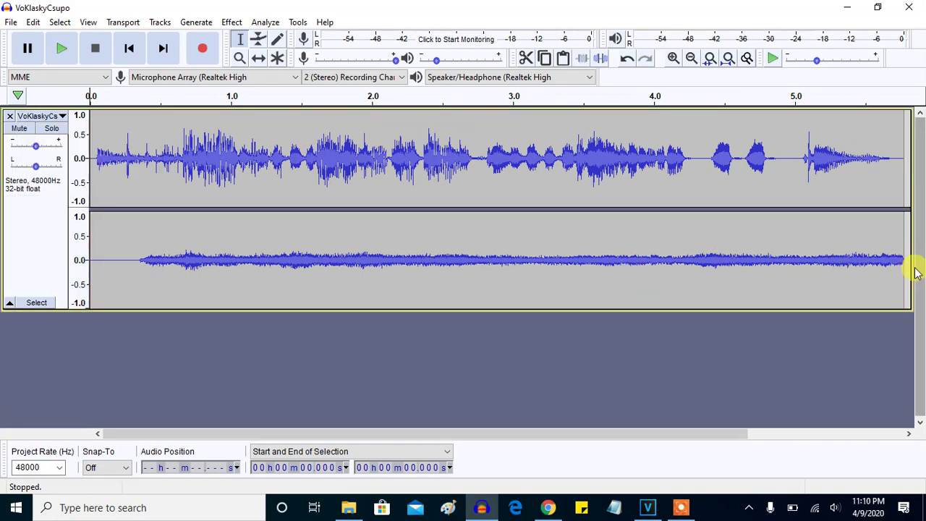
Apply the Vocoder effect to the entire stereo track and play back the result
left_click_drag(904, 261, 10, 306)
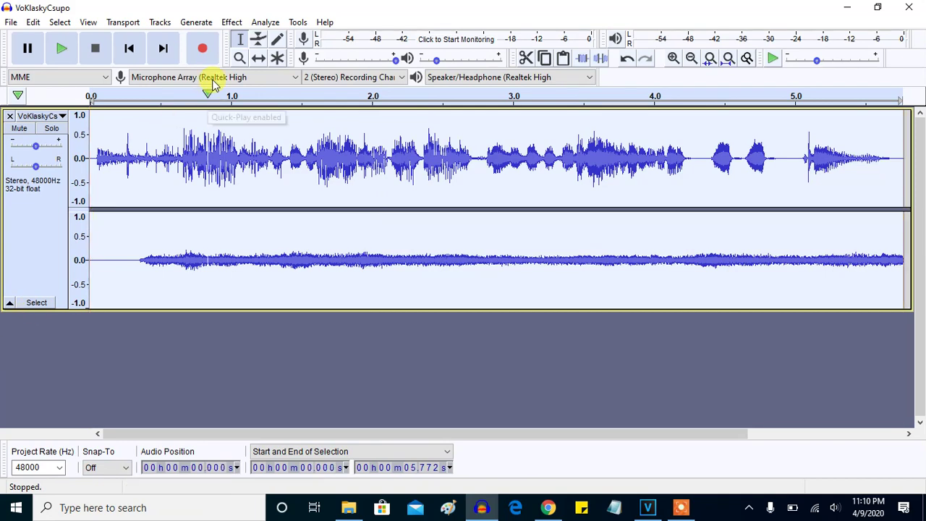
left_click(232, 22)
mouse_move(264, 512)
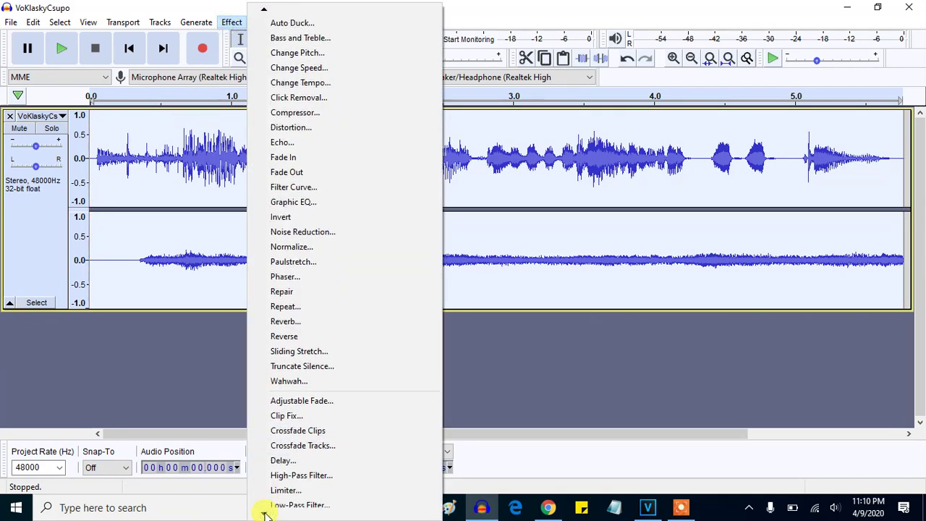
left_click(277, 492)
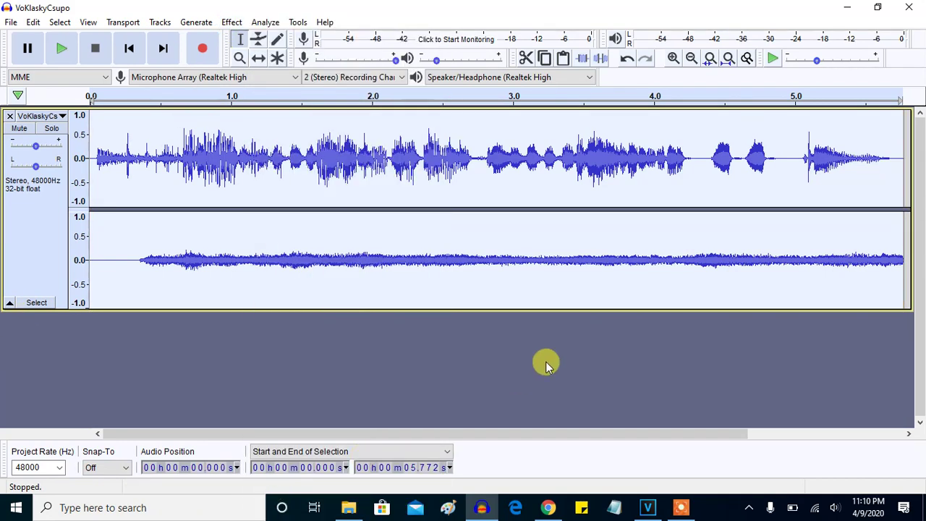
left_click(542, 343)
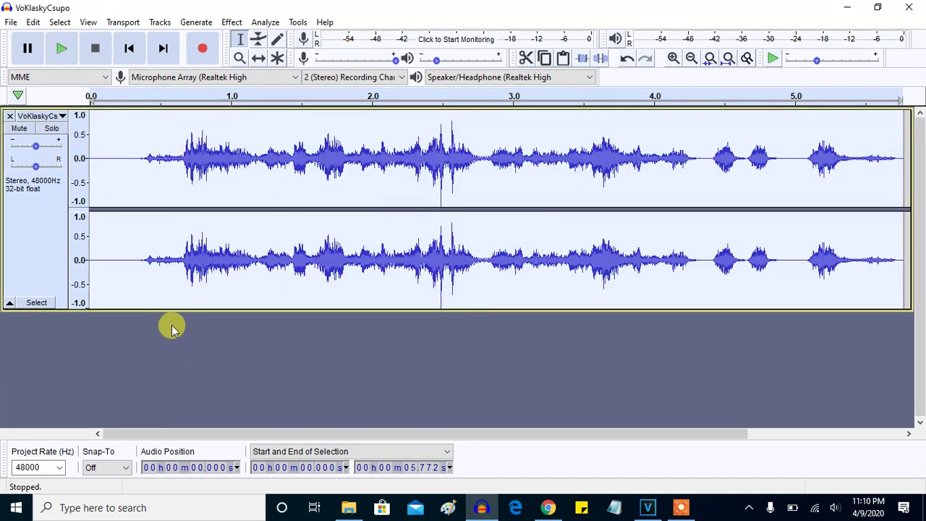
left_click(63, 47)
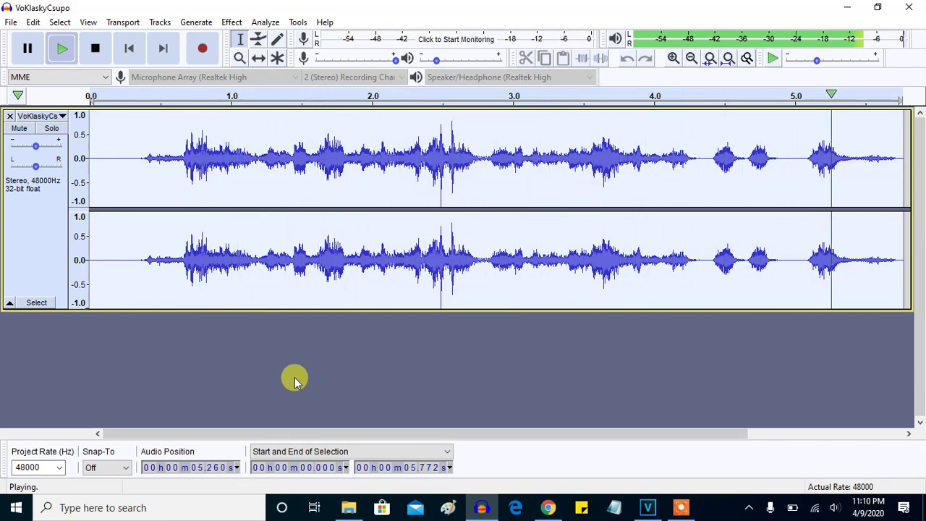
Export the vocoded track to the Audacity folder as an MP3 named "Klasky Csupo In I Really Like You Vocoder" and close Audacity
left_click(11, 22)
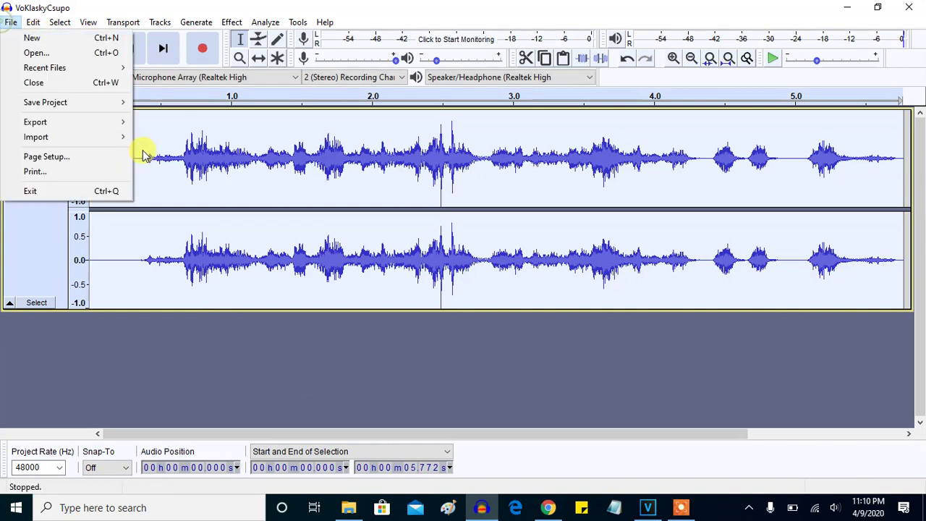
left_click(138, 121)
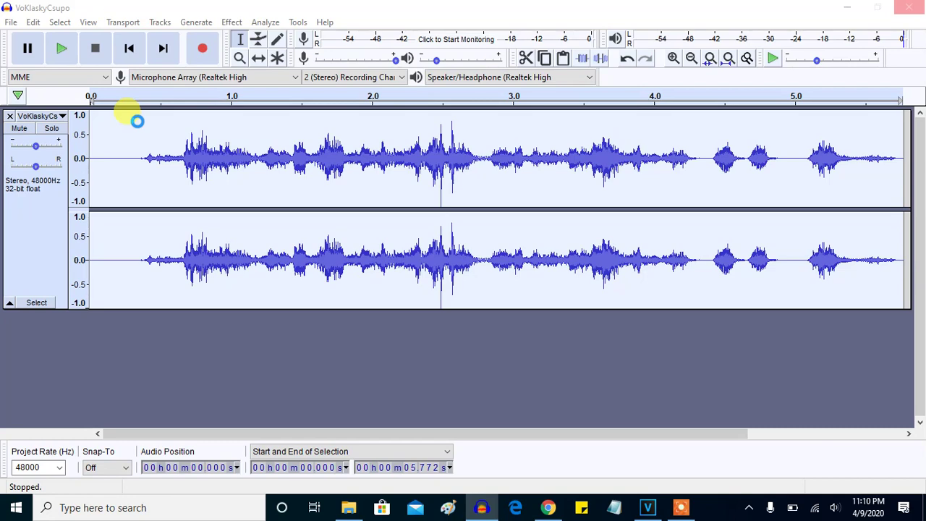
key("ctrl+shift+e")
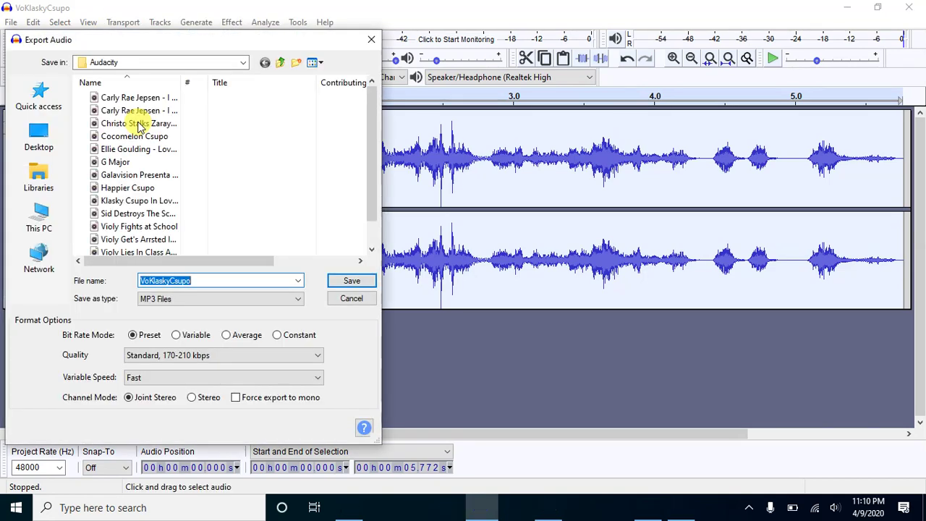
type("Klasky")
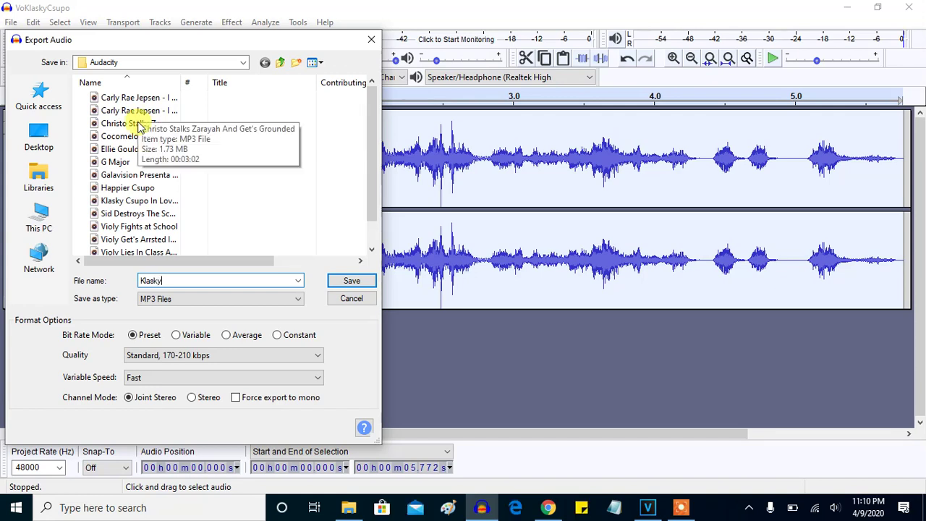
type(" Csupo I")
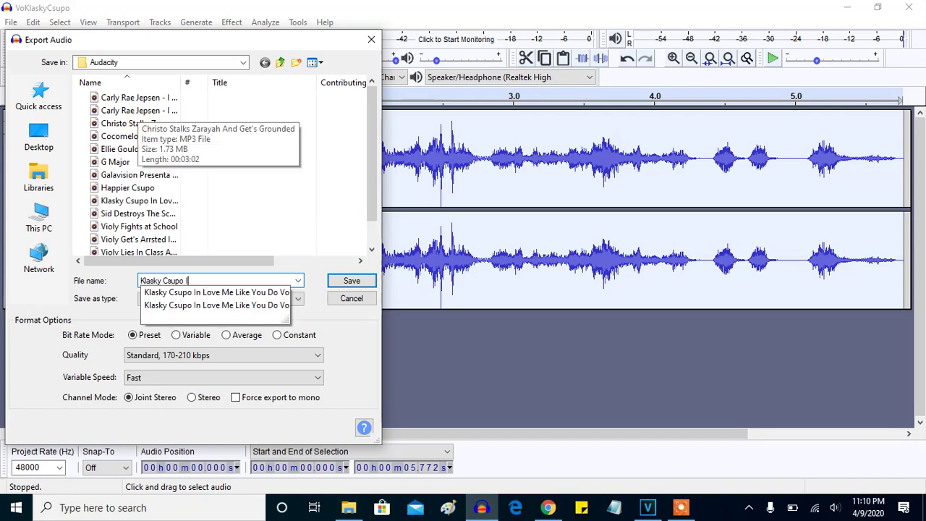
type("n I Really Like You Vocoder")
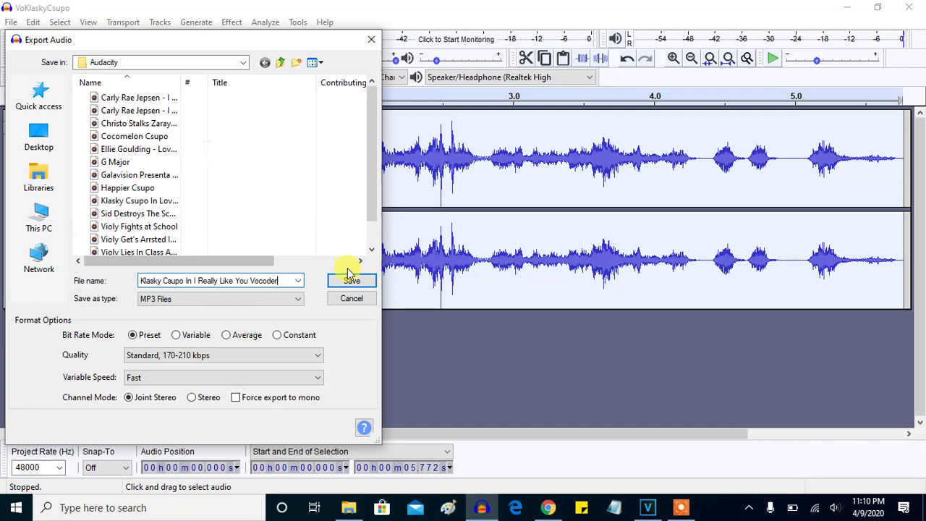
left_click(353, 282)
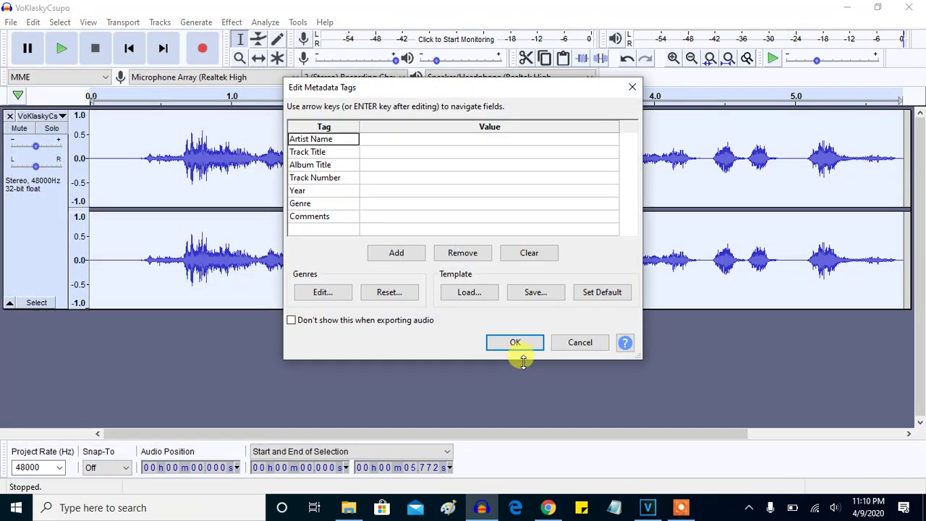
left_click(517, 346)
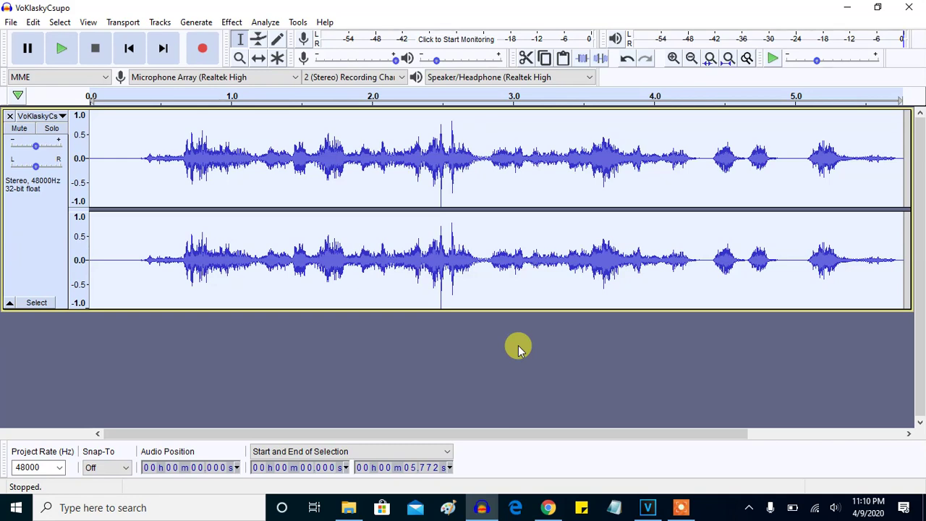
left_click(909, 6)
left_click(486, 248)
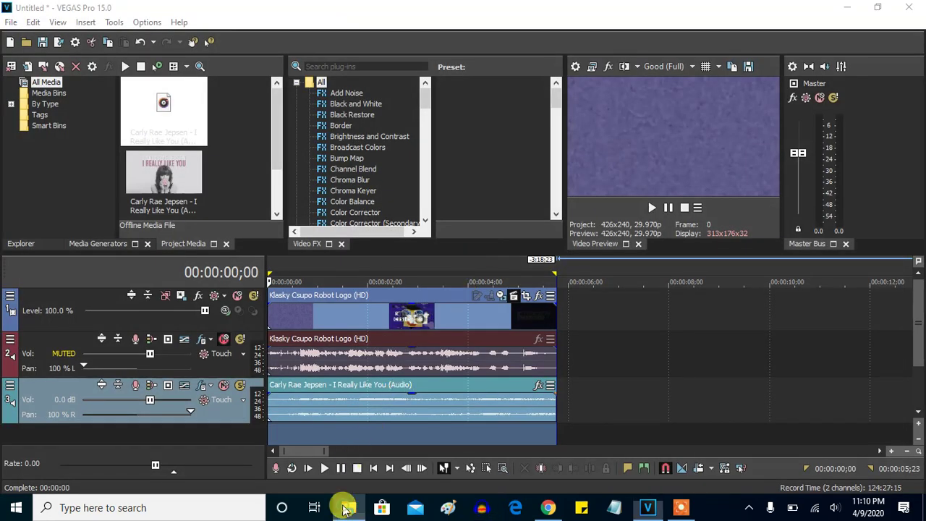
Add the Klasky Csupo In I Really Like You Vocoder MP3 from Documents > Audacity to a new audio track in VEGAS Pro
left_click(346, 508)
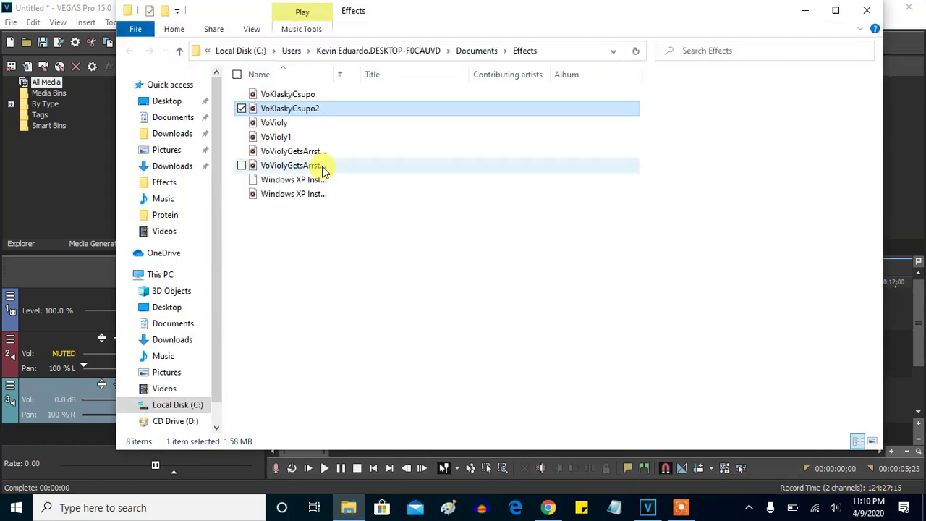
left_click(180, 120)
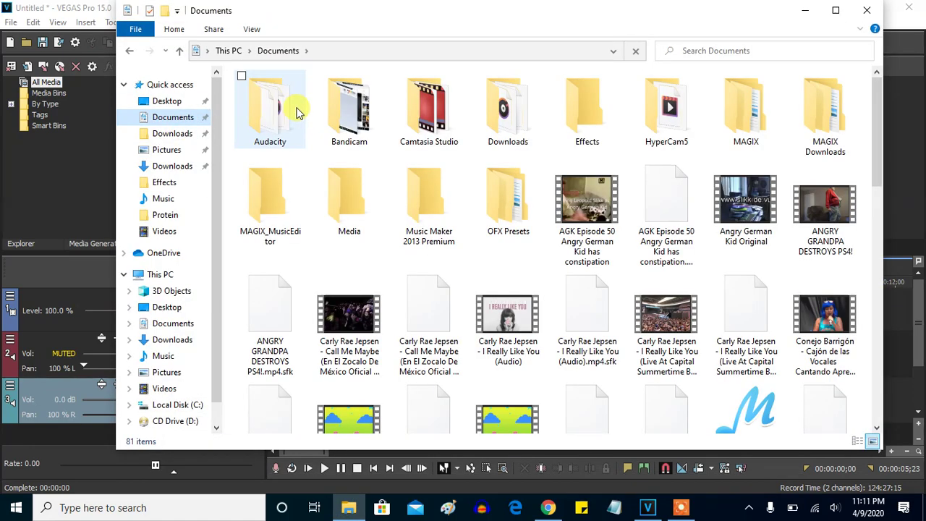
double_click(293, 112)
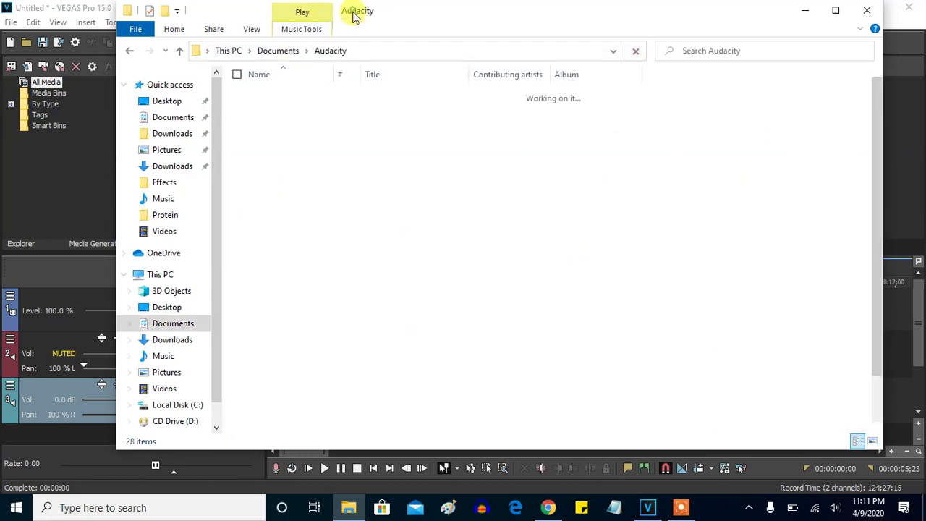
left_click_drag(355, 16, 647, 42)
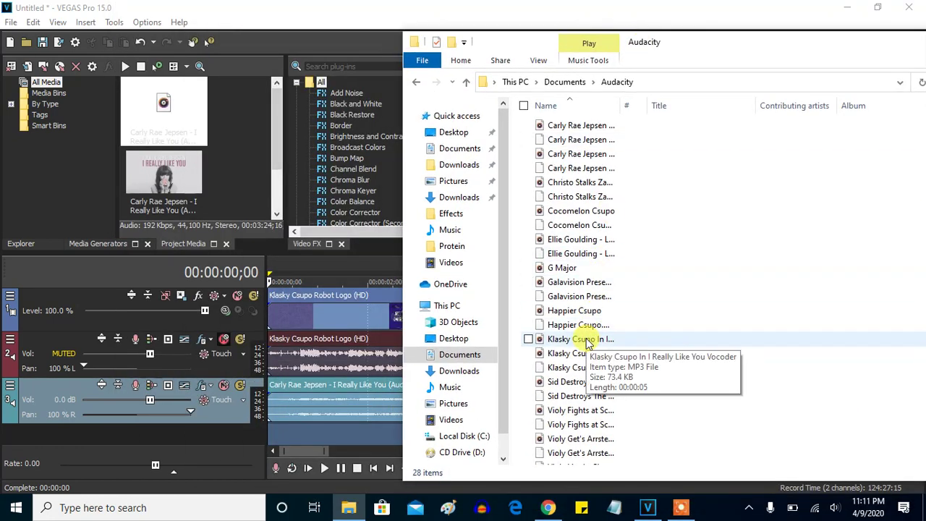
left_click_drag(586, 342, 376, 420)
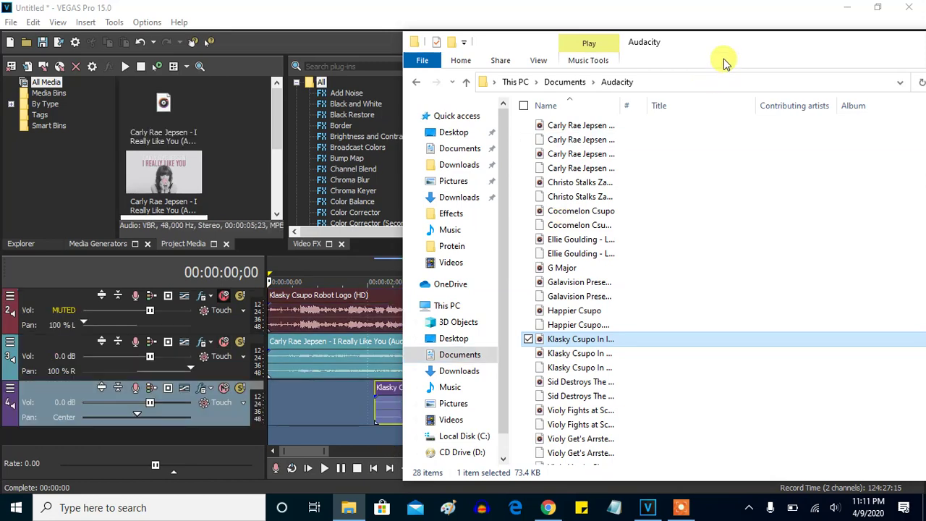
left_click_drag(569, 35, 822, 45)
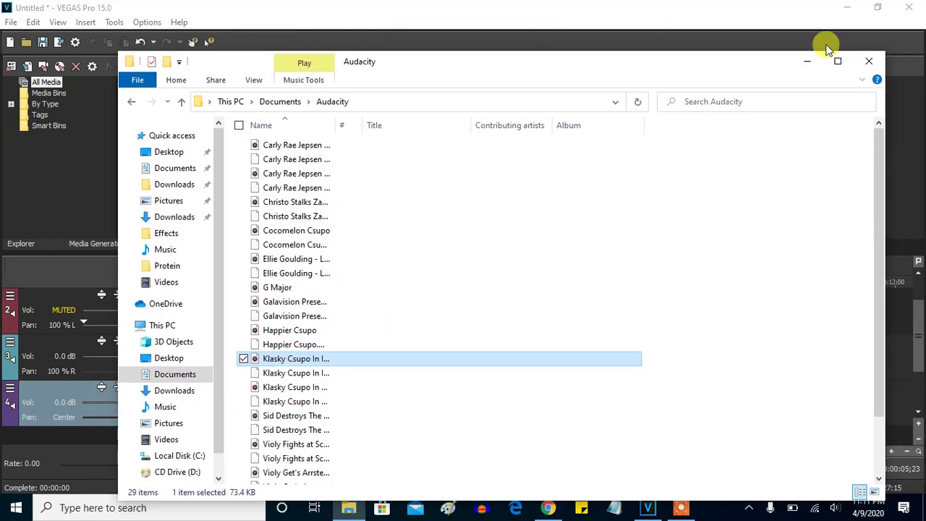
left_click(871, 58)
Move the vocoder clip along its track so it starts just after the end of the other clips
left_click_drag(539, 406, 713, 421)
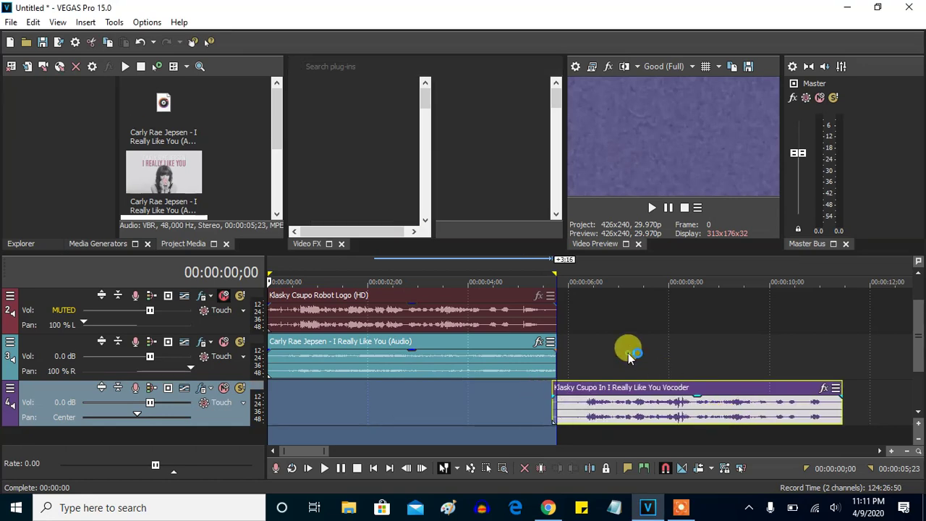
left_click(629, 359)
left_click(613, 404)
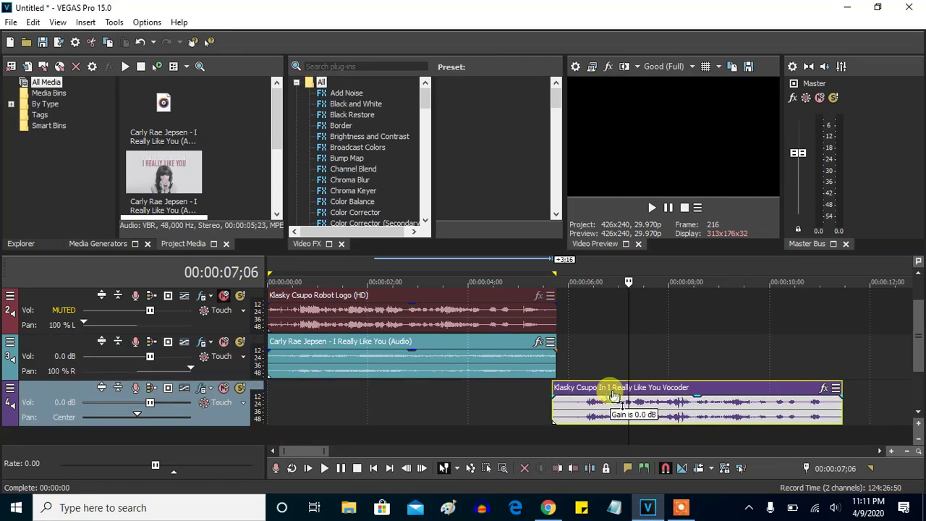
left_click_drag(614, 407, 625, 406)
Delete the Carly Rae Jepsen audio track and the muted Klasky Csupo audio track, and move the vocoder clip to the timeline start
left_click(613, 345)
right_click(613, 346)
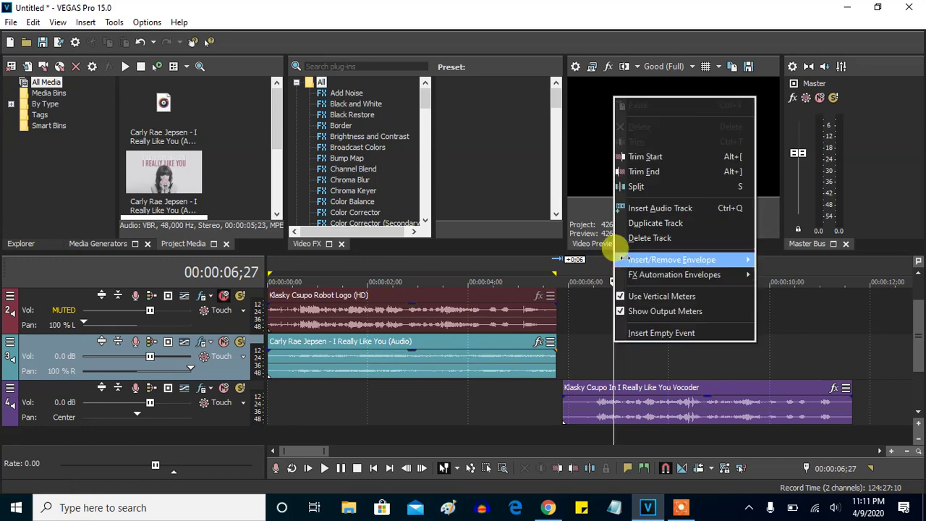
left_click(636, 233)
left_click_drag(918, 310, 919, 295)
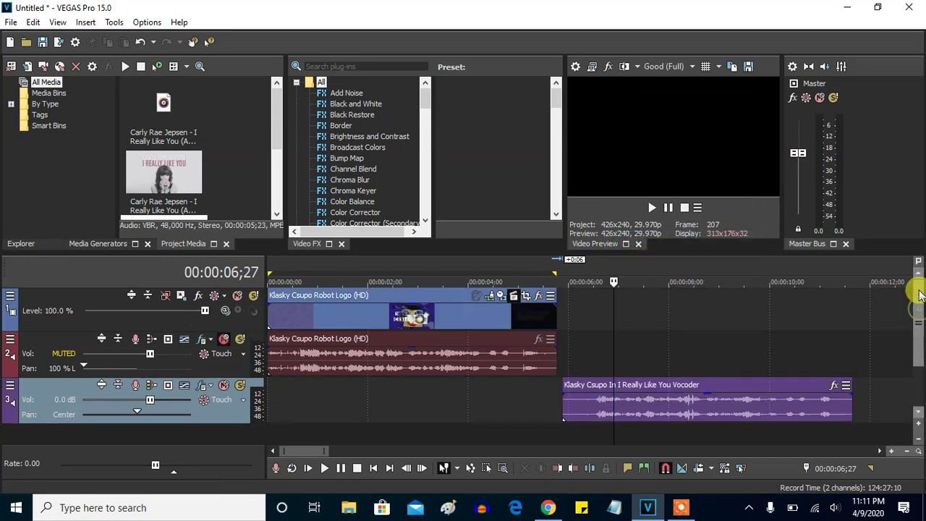
left_click(624, 358)
right_click(624, 358)
left_click(640, 251)
left_click_drag(660, 356, 271, 290)
left_click(543, 360)
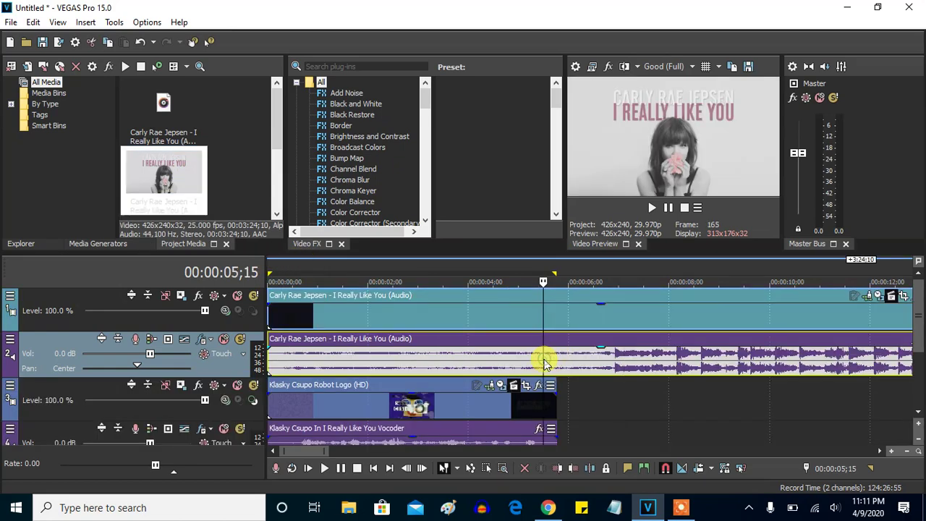
key("Delete")
scroll(533, 350, "down", 10)
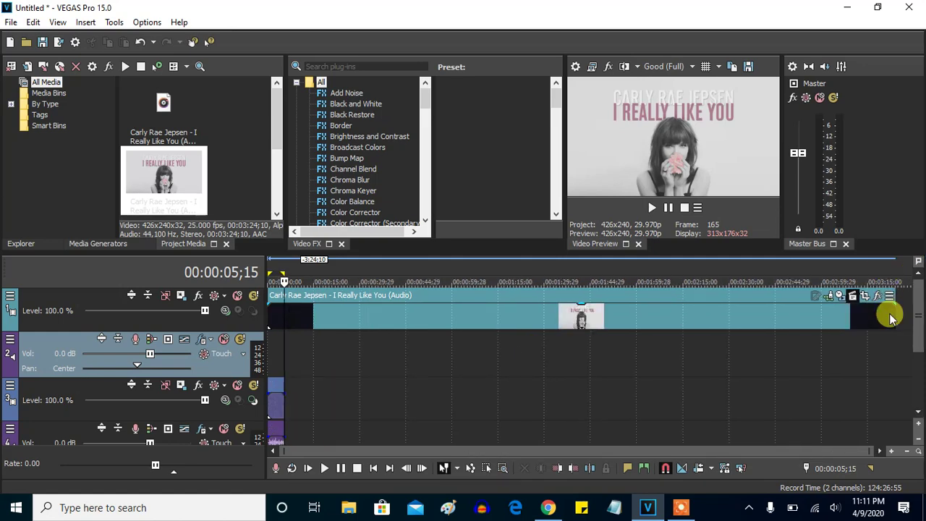
left_click_drag(816, 306, 360, 315)
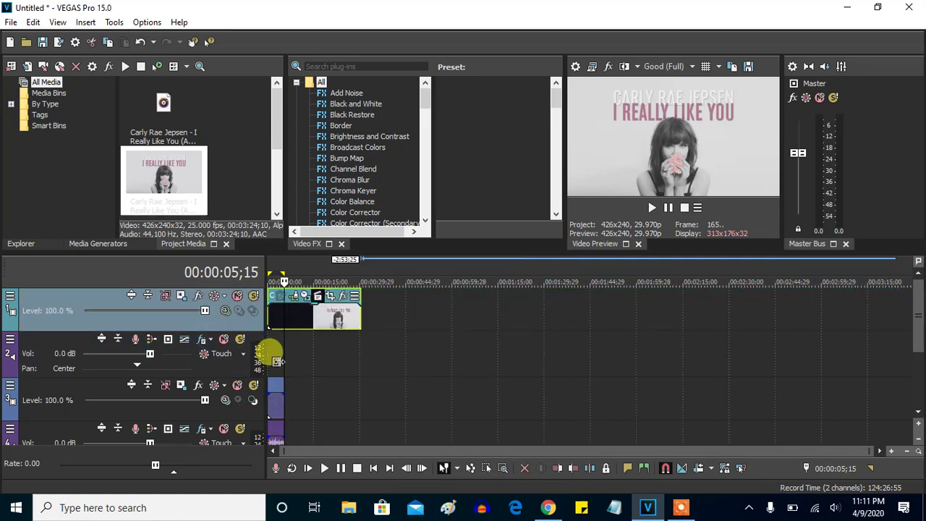
left_click_drag(278, 361, 279, 356)
scroll(287, 363, "up", 8)
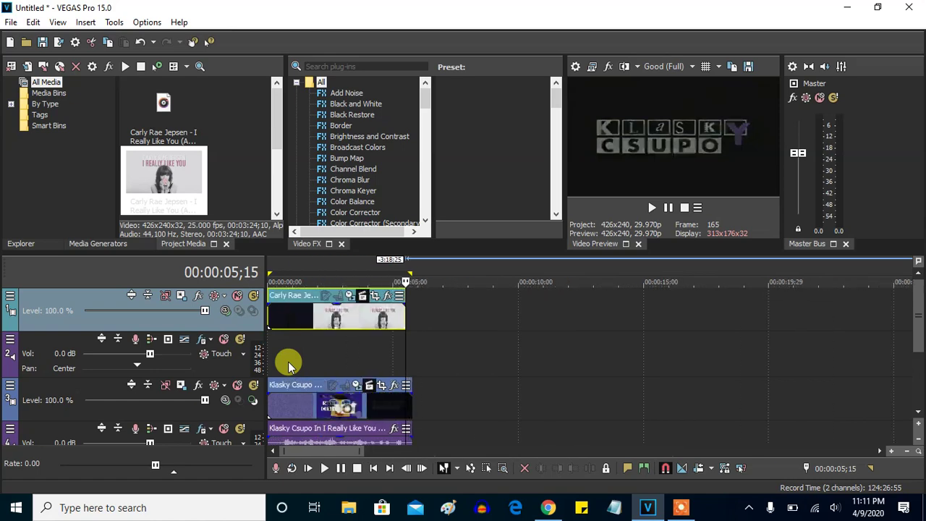
scroll(287, 363, "up", 2)
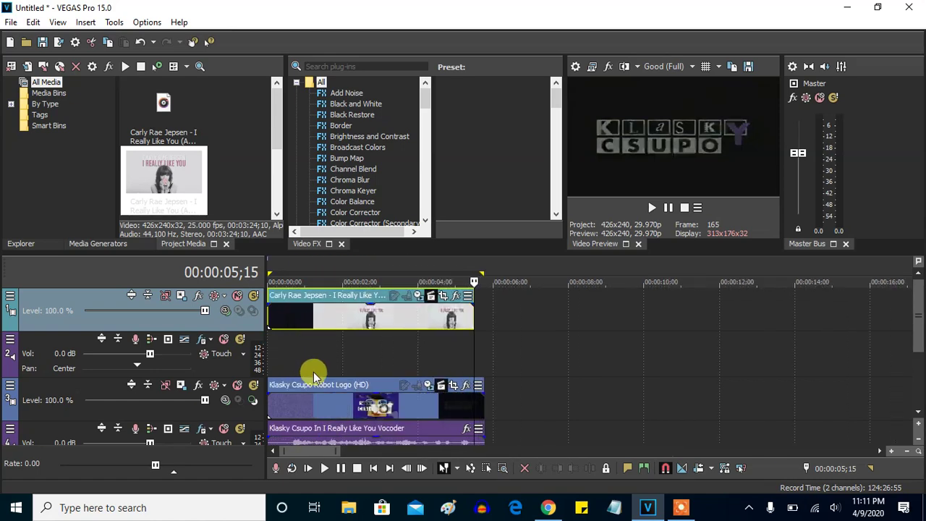
key("Delete")
Place the Carly Rae Jepsen - I Really Like You (Audio) video at the timeline start above the logo clip and delete its audio track
left_click_drag(164, 184, 496, 357)
left_click(487, 369)
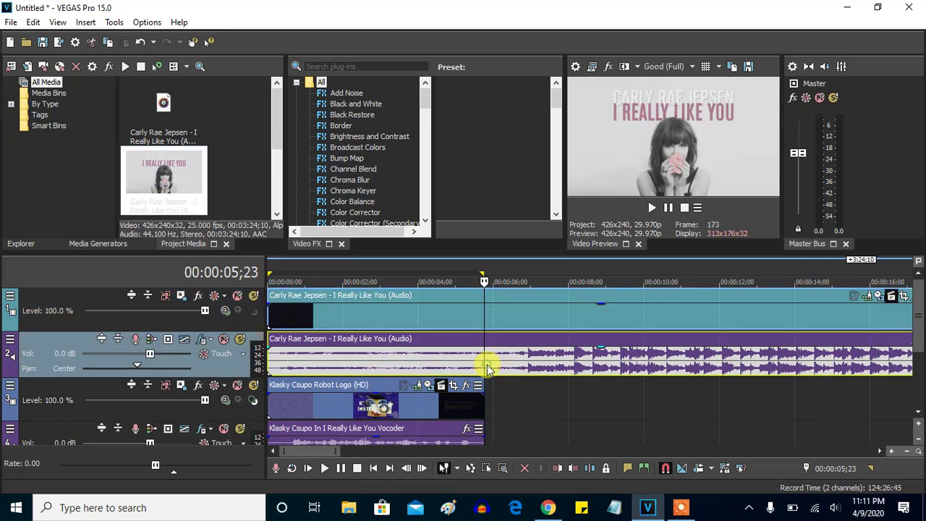
scroll(478, 354, "down", 10)
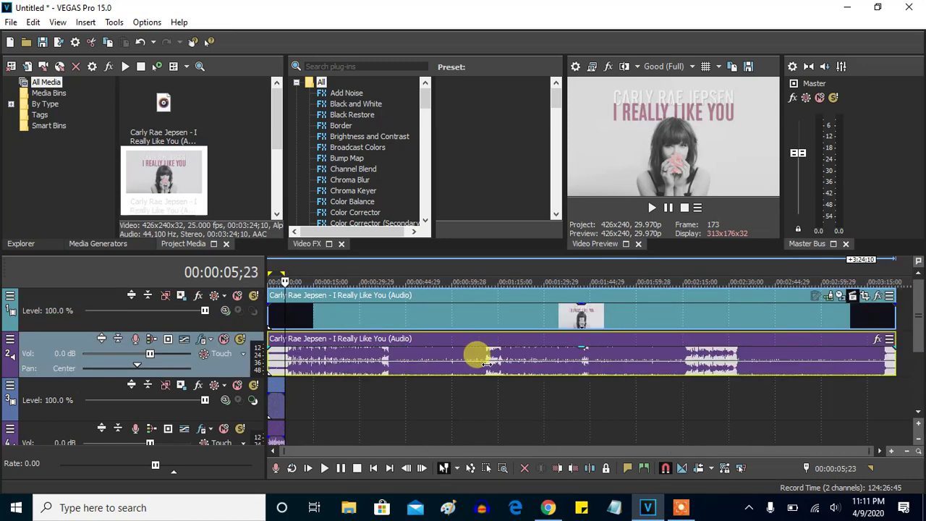
left_click(901, 367)
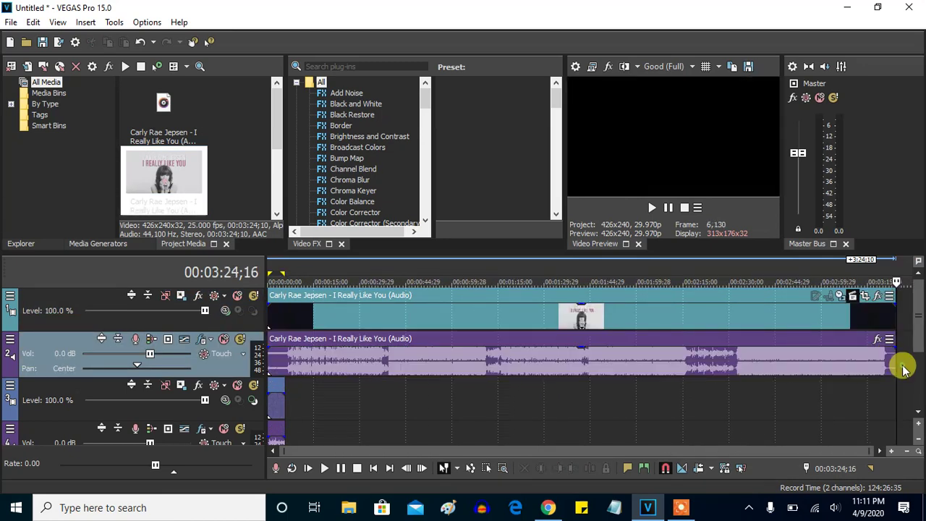
right_click(901, 366)
left_click(825, 259)
Trim the end of the Carly Rae Jepsen video to match the end of the Klasky Csupo Robot Logo clip
left_click_drag(850, 299, 274, 347)
scroll(282, 344, "up", 8)
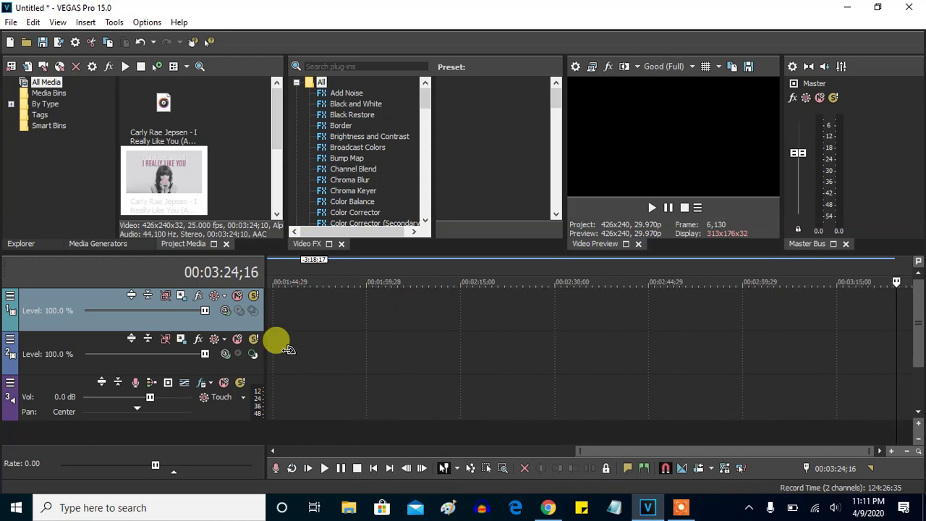
left_click_drag(850, 449, 285, 450)
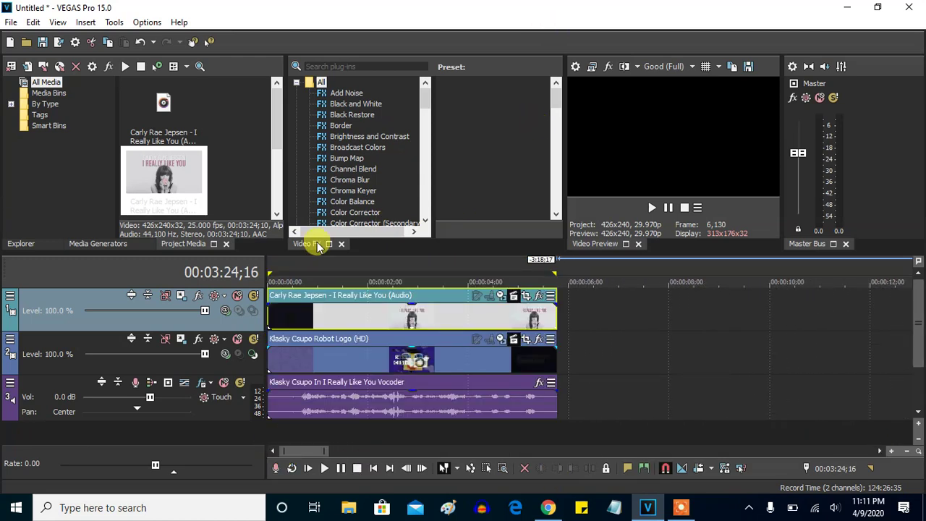
Play the project from the beginning to check the music video with the vocoded audio, and pause it
left_click(269, 306)
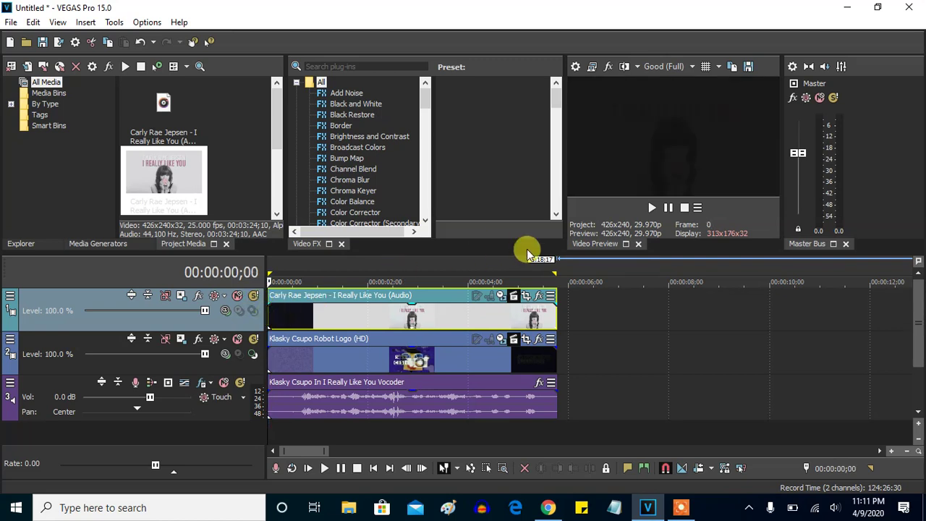
left_click(653, 208)
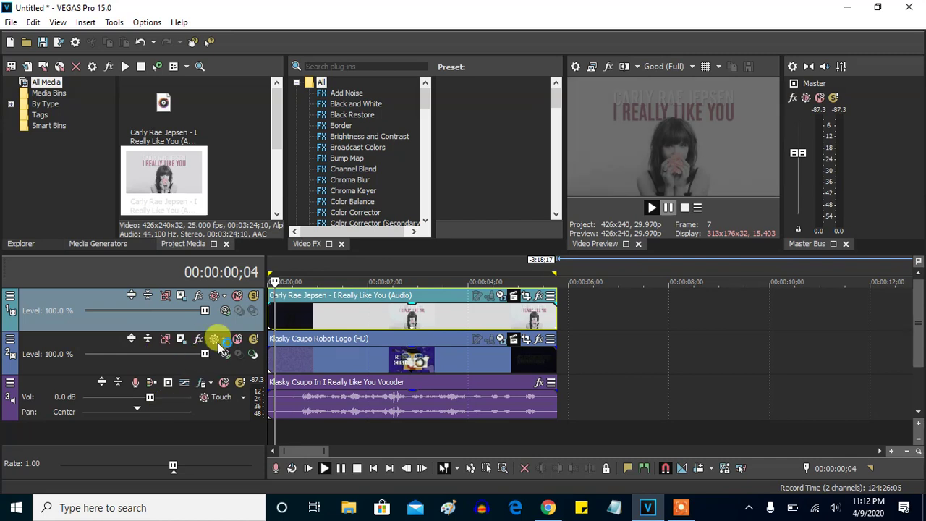
left_click(670, 207)
left_click(683, 468)
left_click(668, 208)
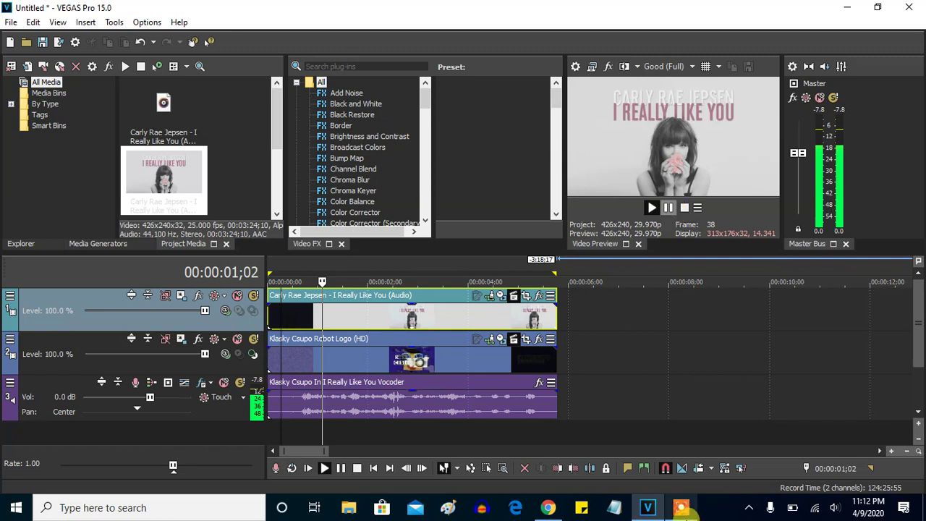
mouse_move(685, 512)
left_click(667, 207)
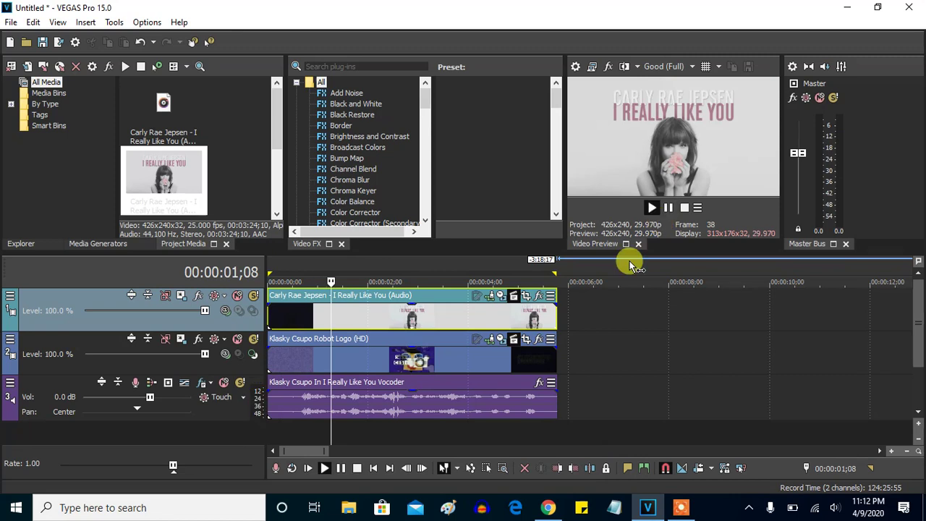
left_click(672, 212)
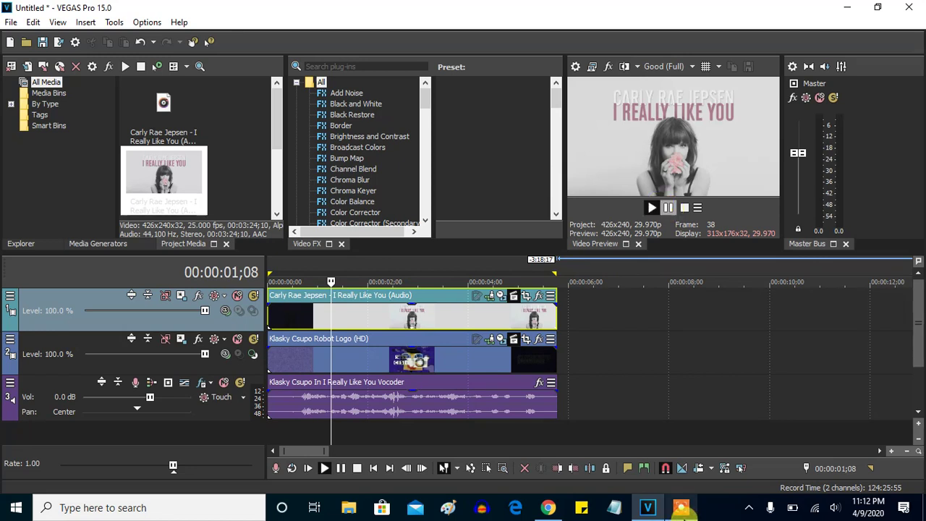
left_click(682, 508)
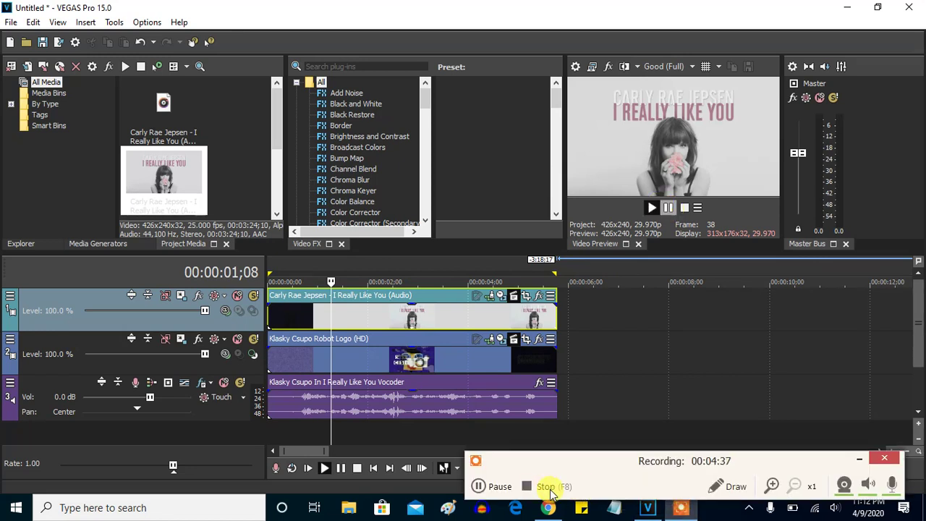
left_click(509, 486)
left_click(508, 486)
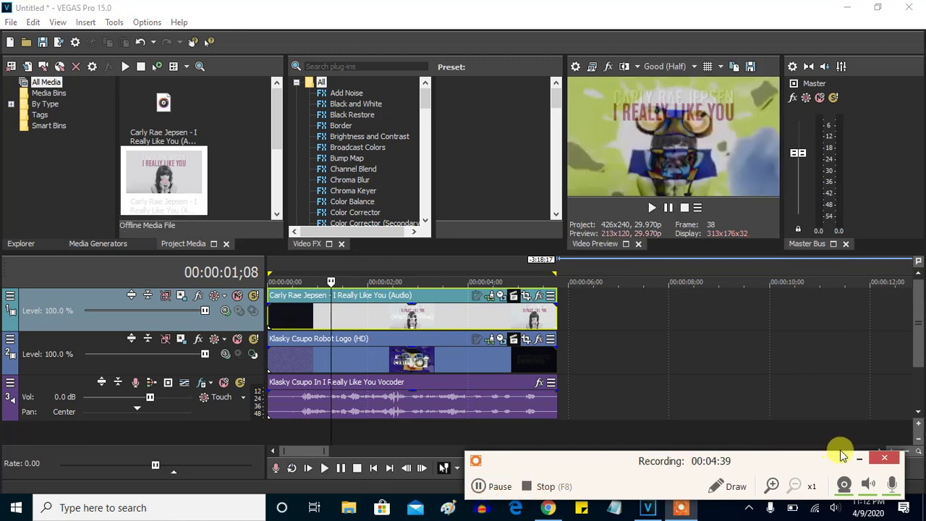
left_click(884, 457)
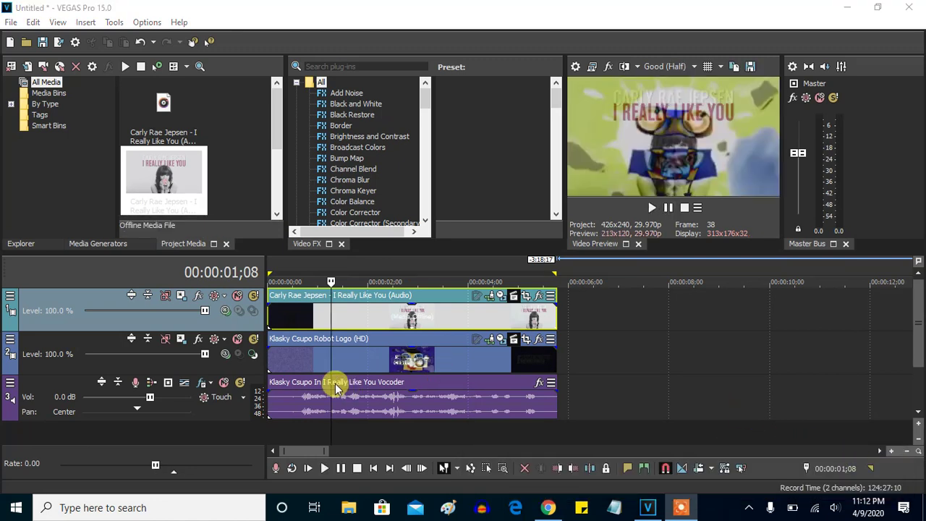
Preview the blended logo and music video from the timeline start through to the end of the clips
left_click(268, 313)
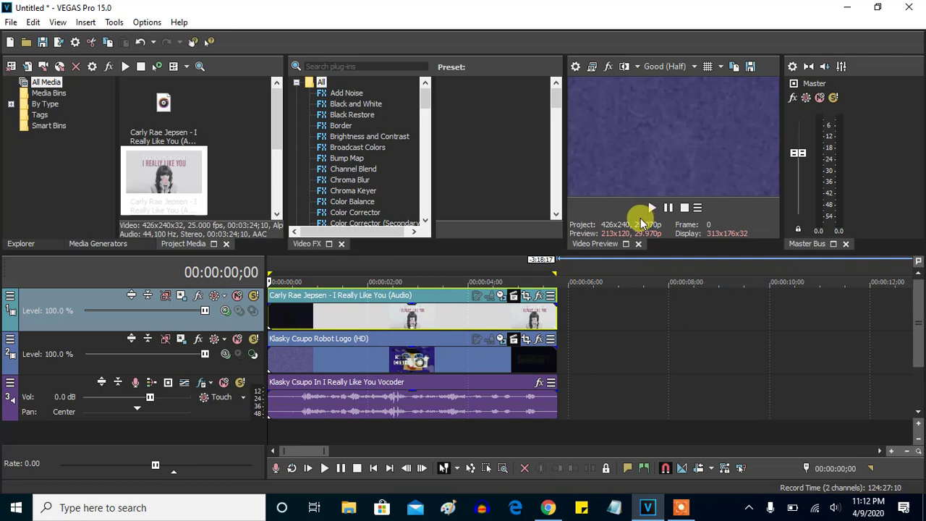
left_click(652, 208)
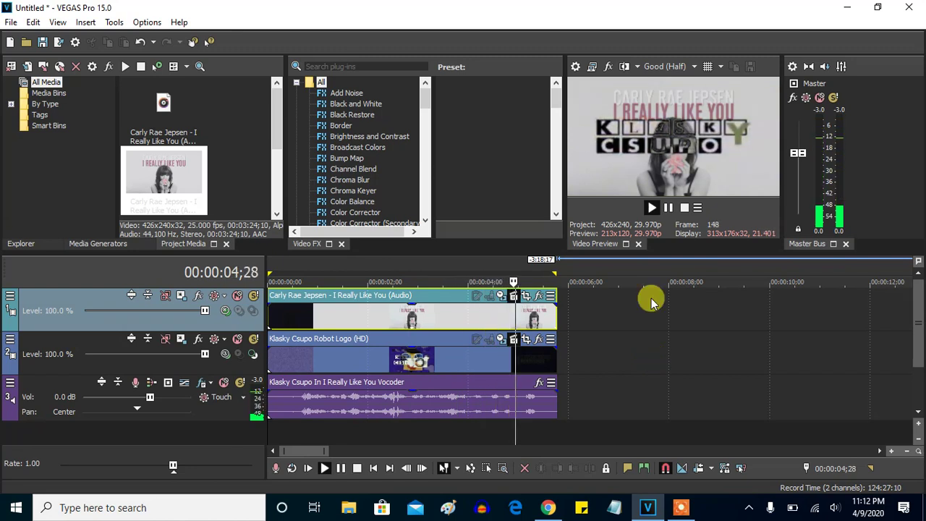
left_click(667, 208)
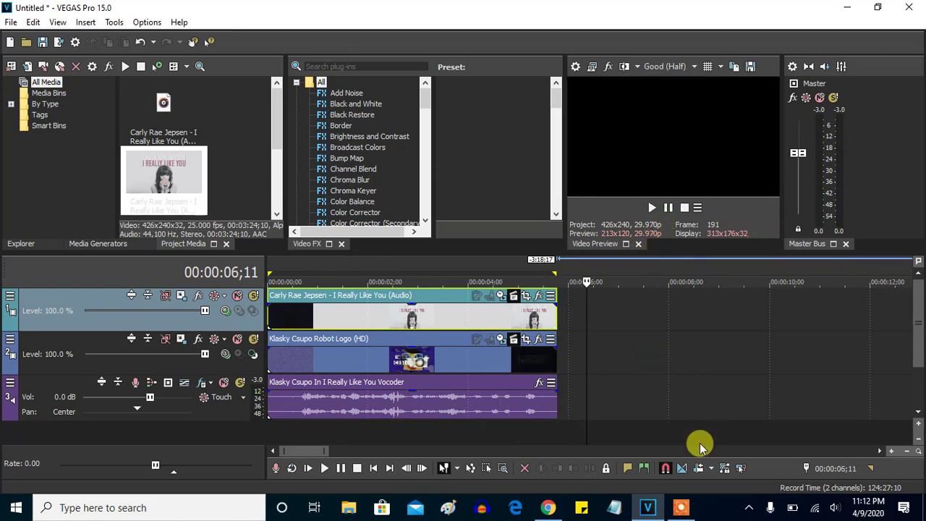